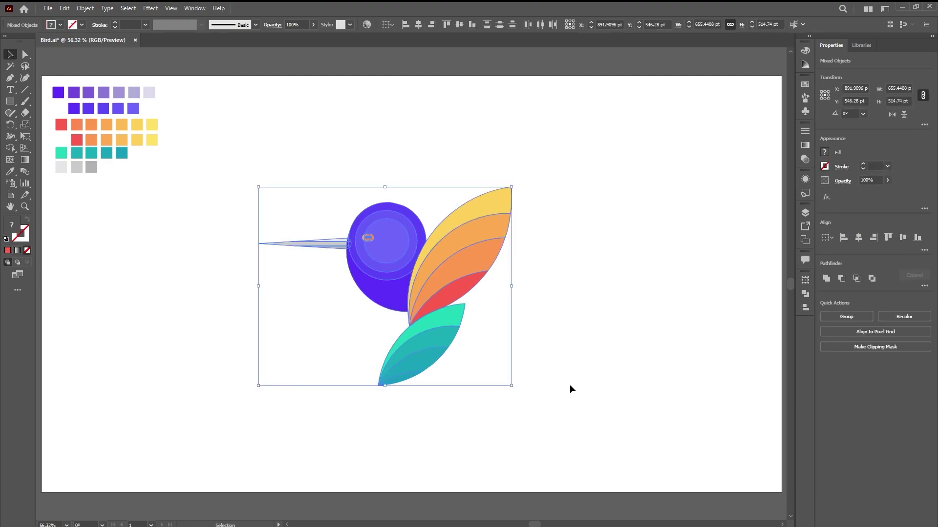
Duplicate the innermost purple circle of the bird's head onto the empty area beside the wing, level with the original
left_click(569, 386)
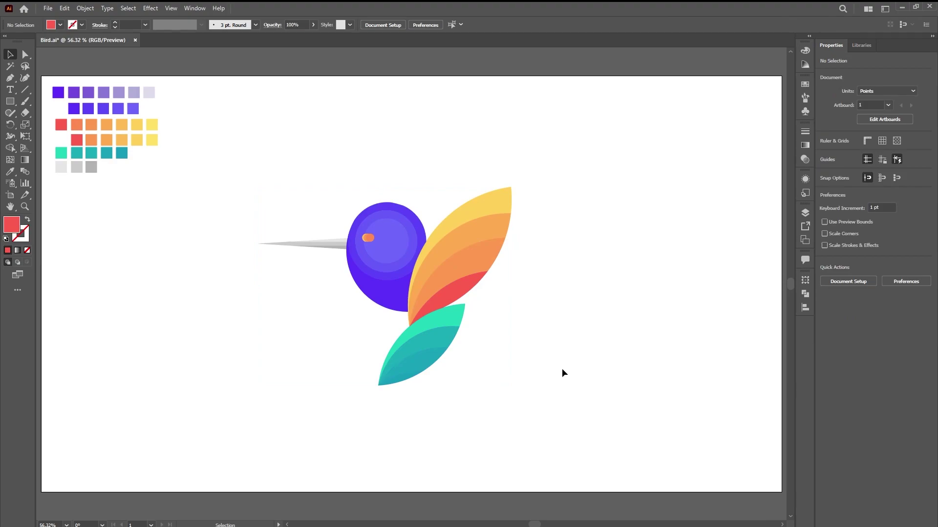
left_click(386, 248)
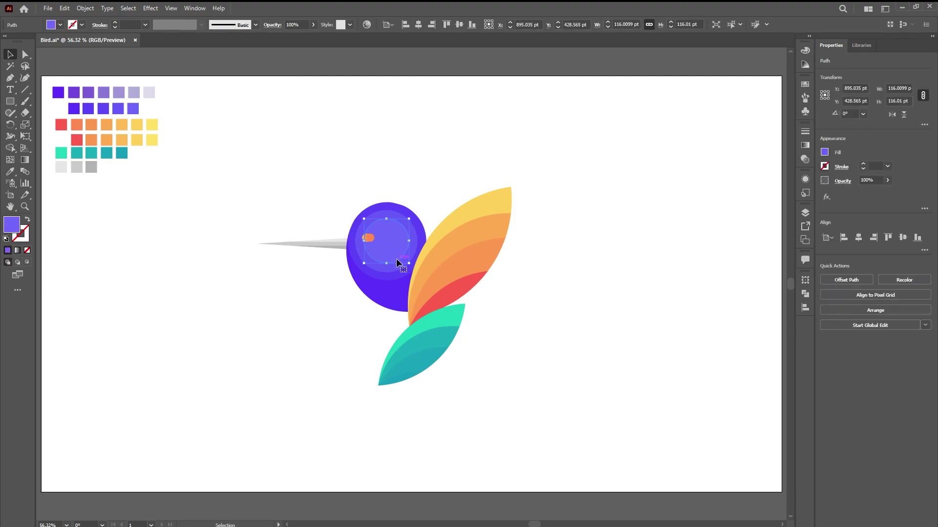
left_click_drag(397, 259, 624, 272)
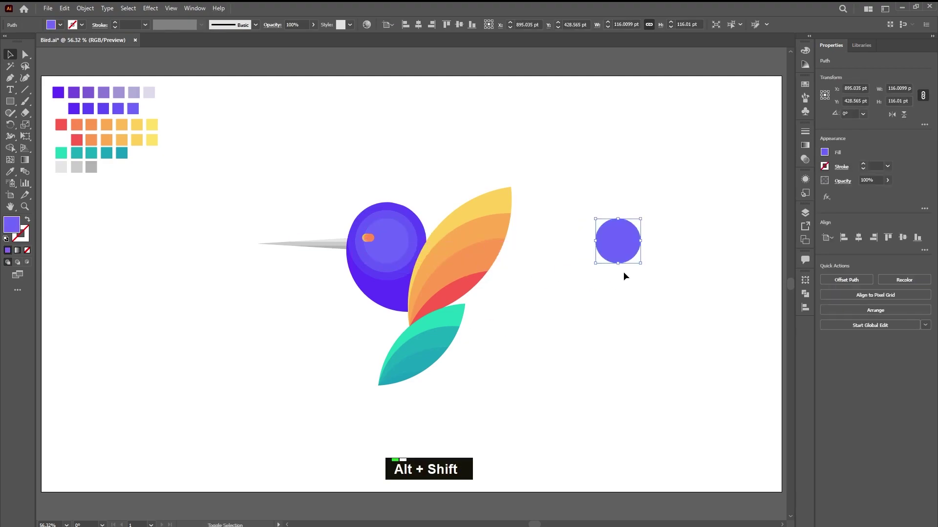
left_click(684, 299)
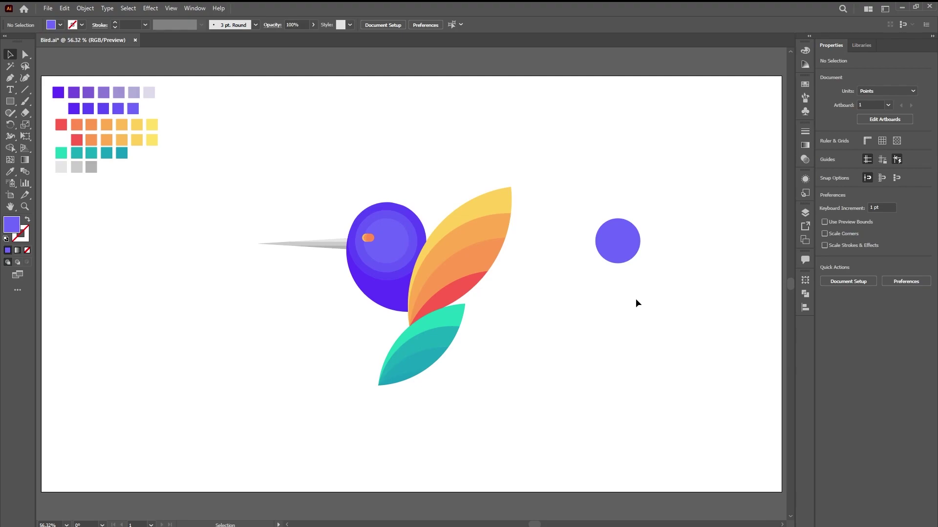
Give the duplicated circle a 20 pt red stroke, colour DF3E00
left_click(597, 244)
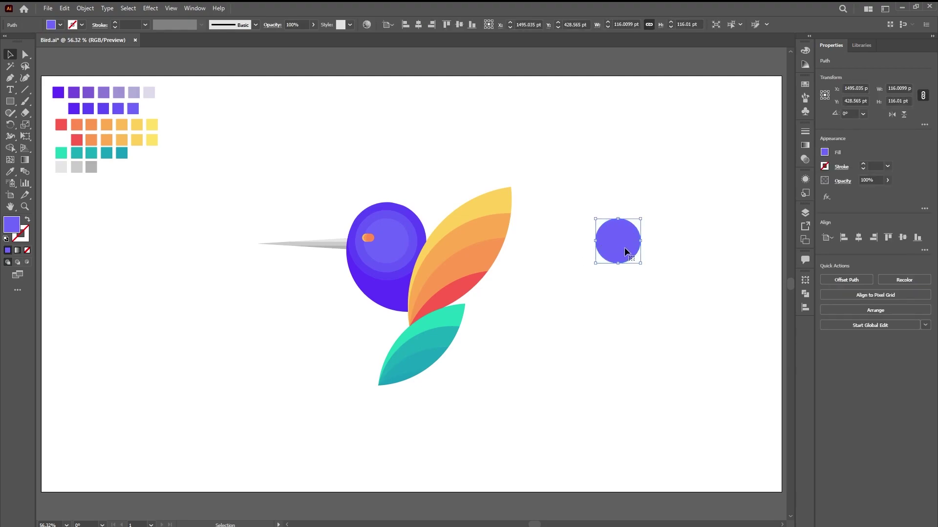
left_click(22, 238)
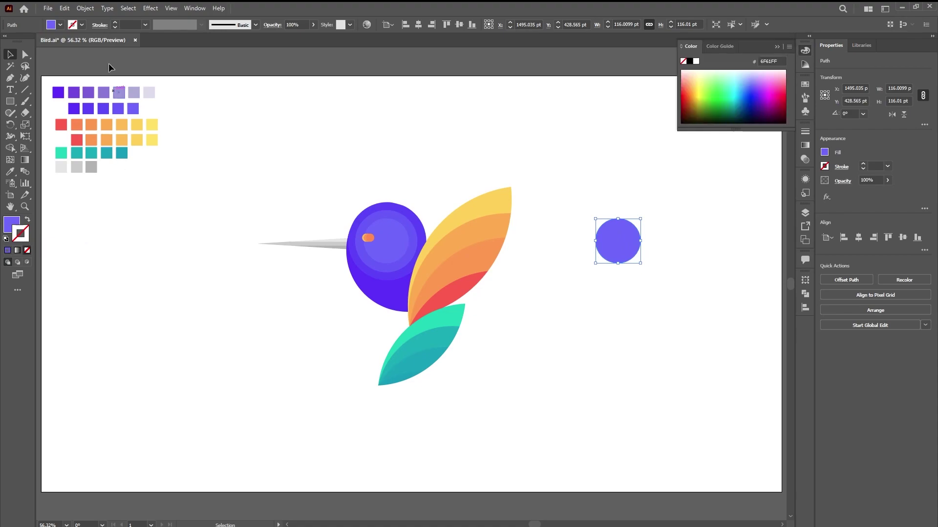
left_click(145, 25)
left_click(162, 209)
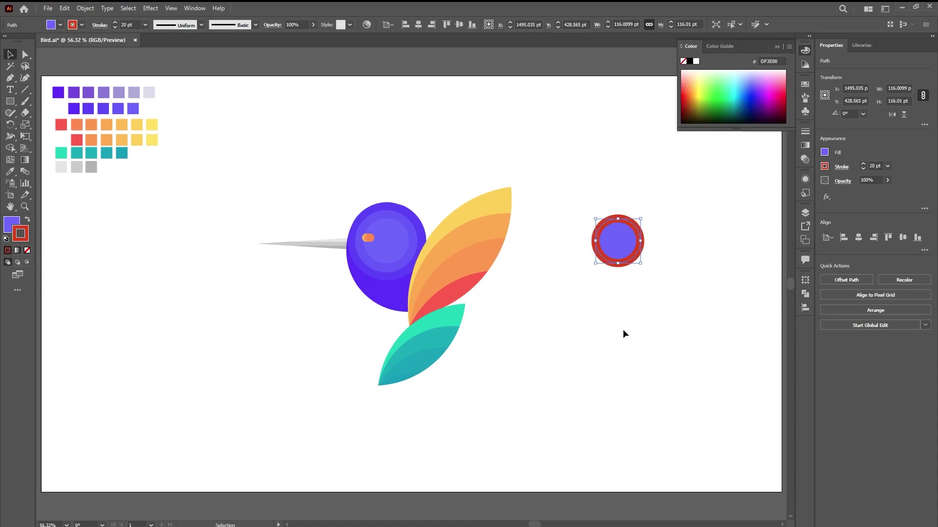
double_click(623, 332)
Recolour the duplicated circle's stroke light green, 8DFF68
scroll(638, 232, "up", 4, "alt")
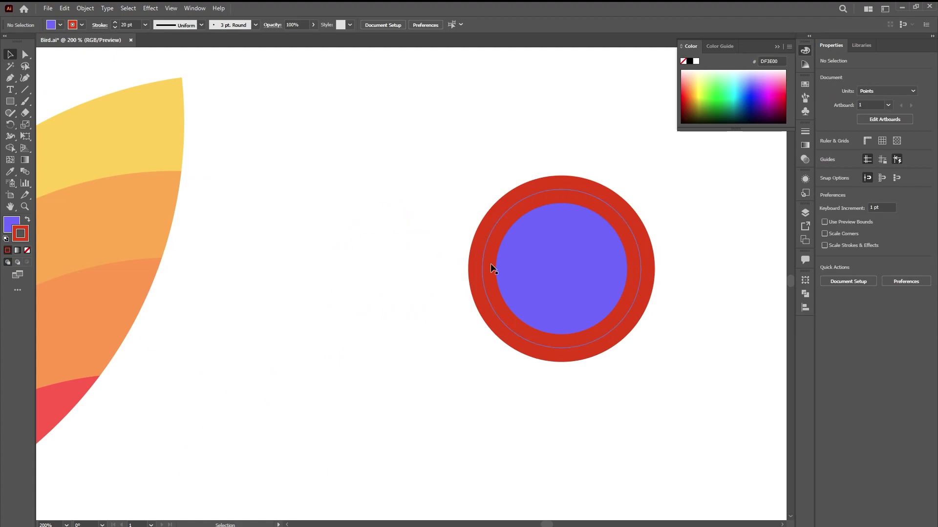
middle_click(658, 264)
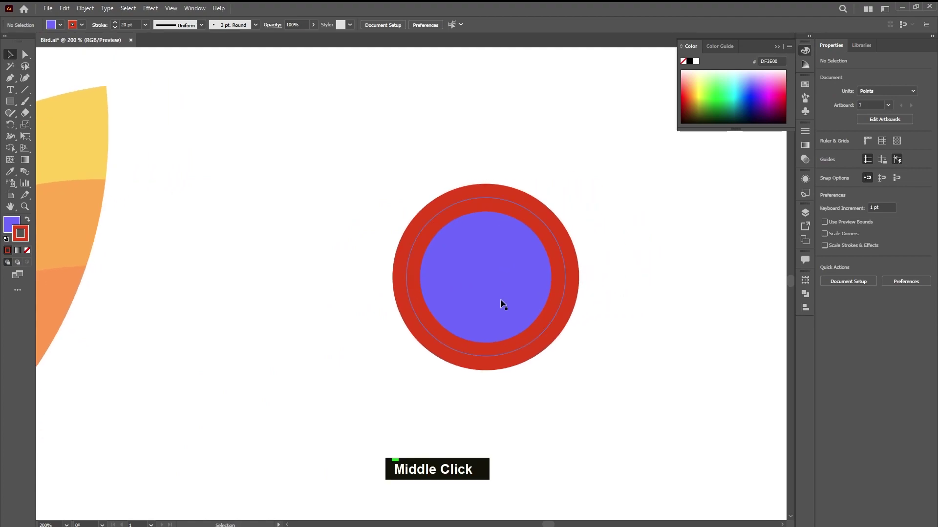
left_click(512, 302)
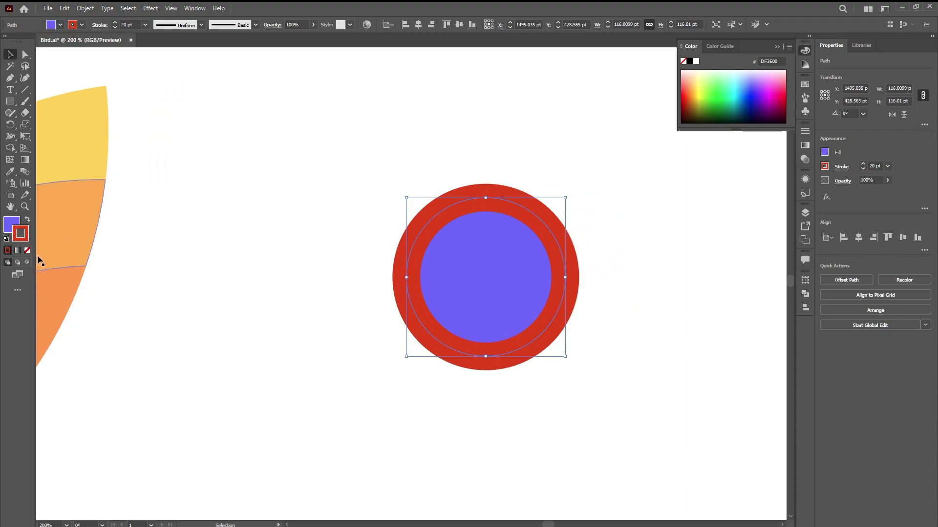
left_click_drag(751, 88, 712, 85)
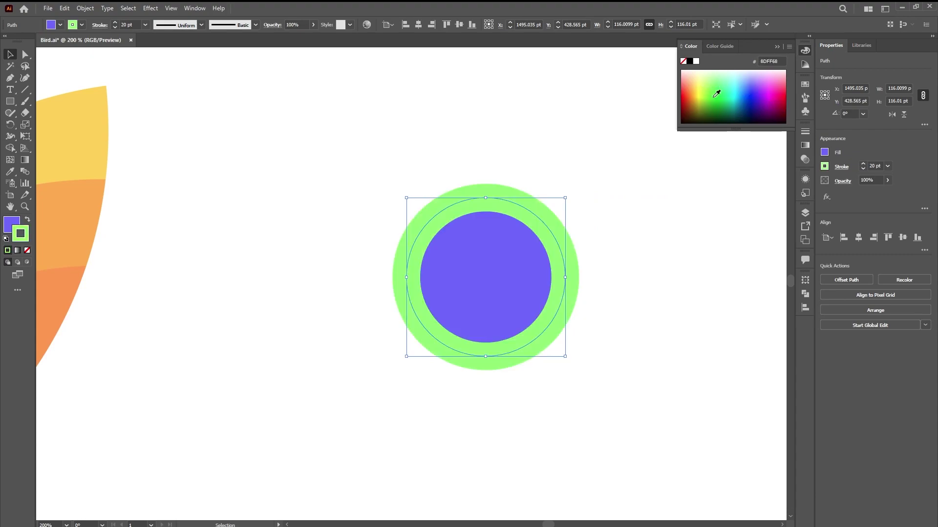
key("v")
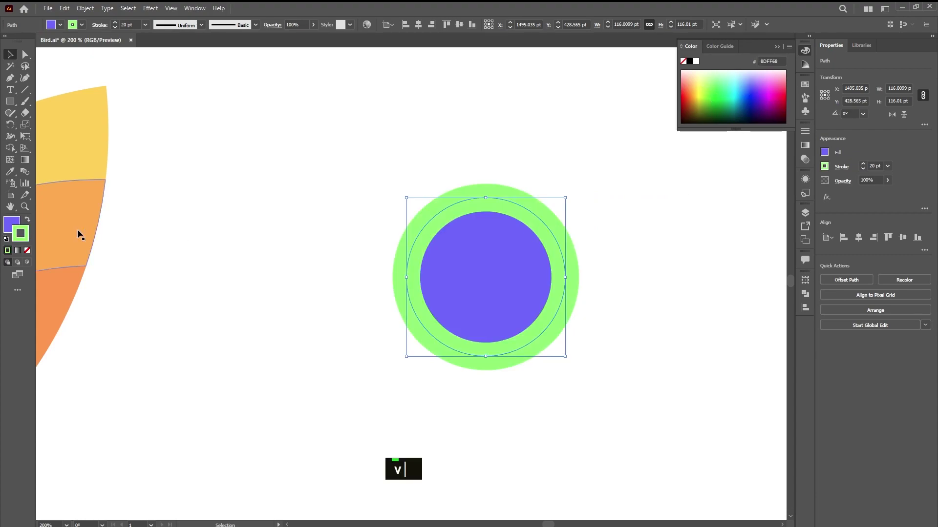
Change the duplicated circle's fill to light yellow, EEFF46
left_click(14, 225)
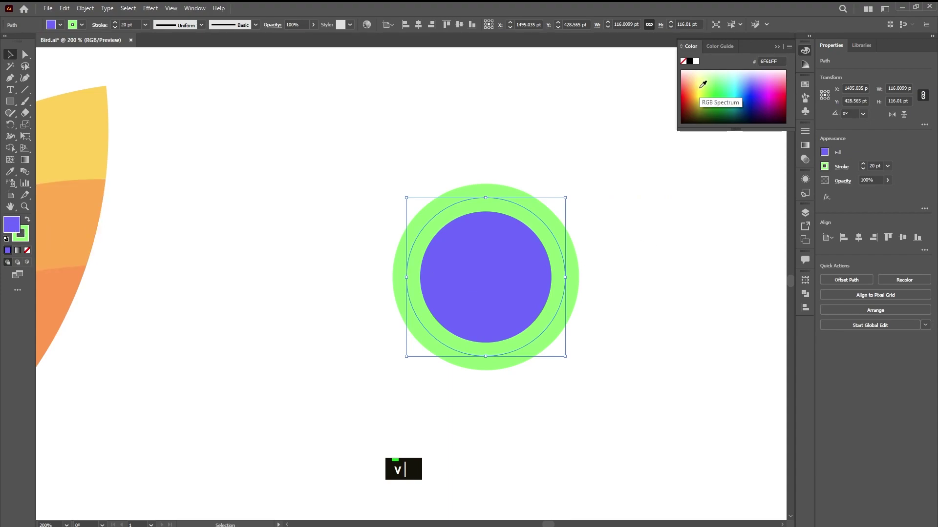
left_click(700, 88)
key("b")
key("v")
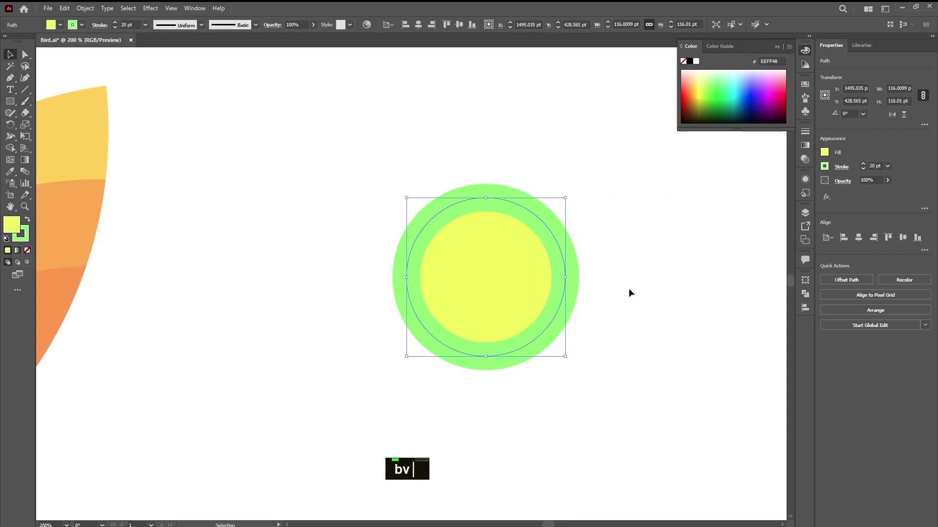
left_click(628, 288)
left_click_drag(454, 177, 606, 322)
left_click(789, 46)
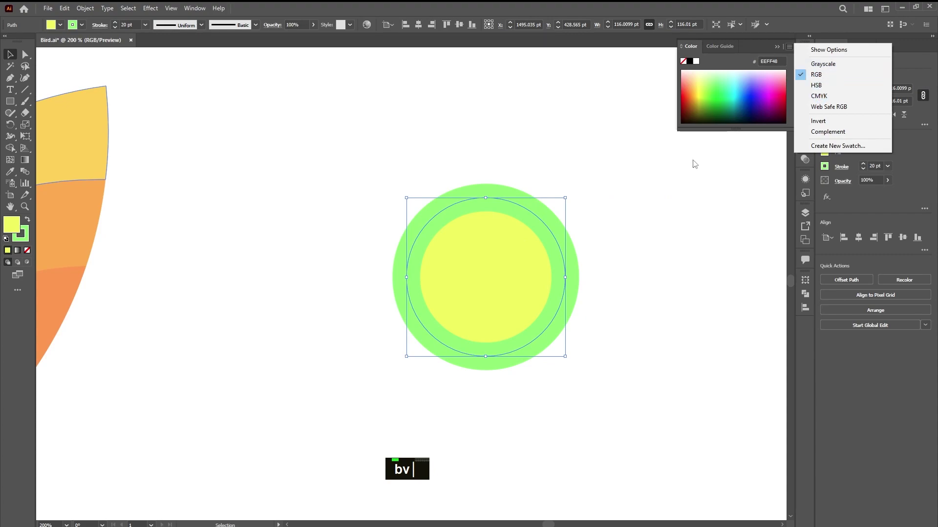
left_click(614, 194)
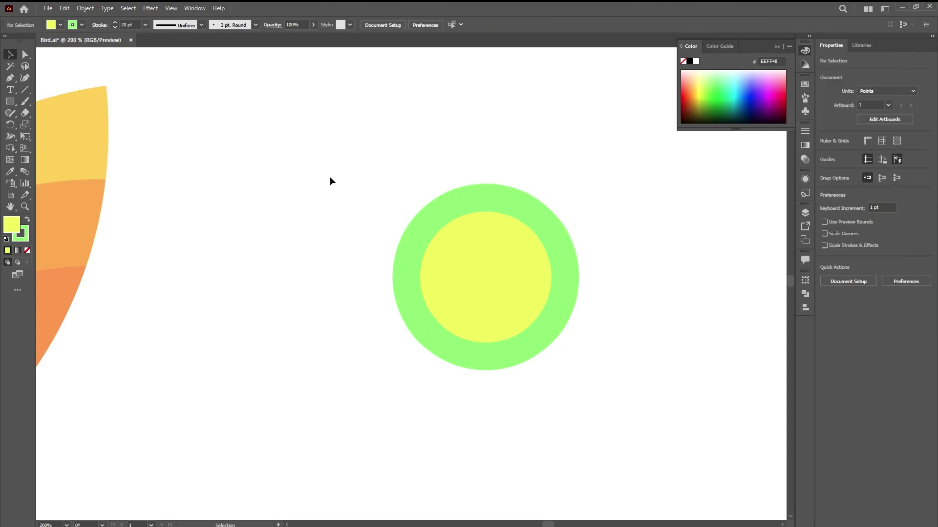
Delete the duplicated yellow and green circle beside the bird
left_click_drag(329, 178, 622, 377)
key("Delete")
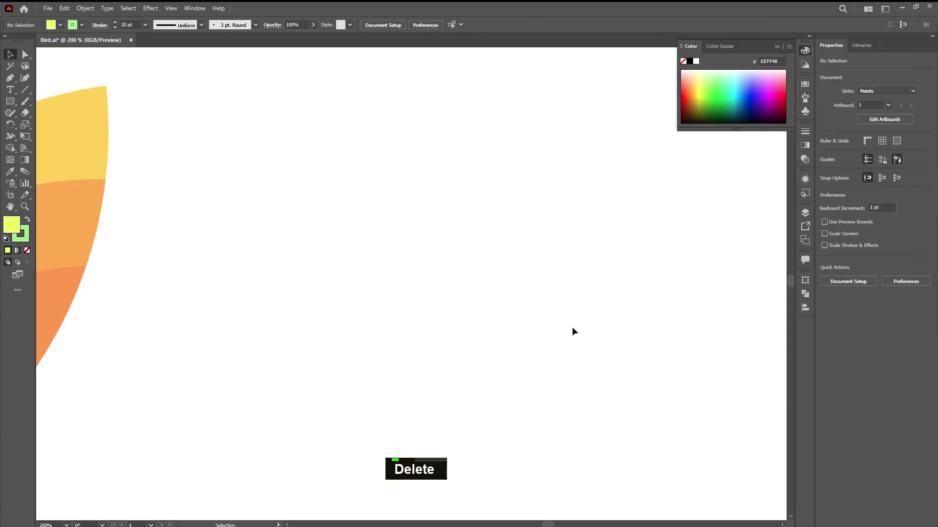
middle_click(574, 327)
scroll(497, 300, "down", 3)
middle_click(496, 299)
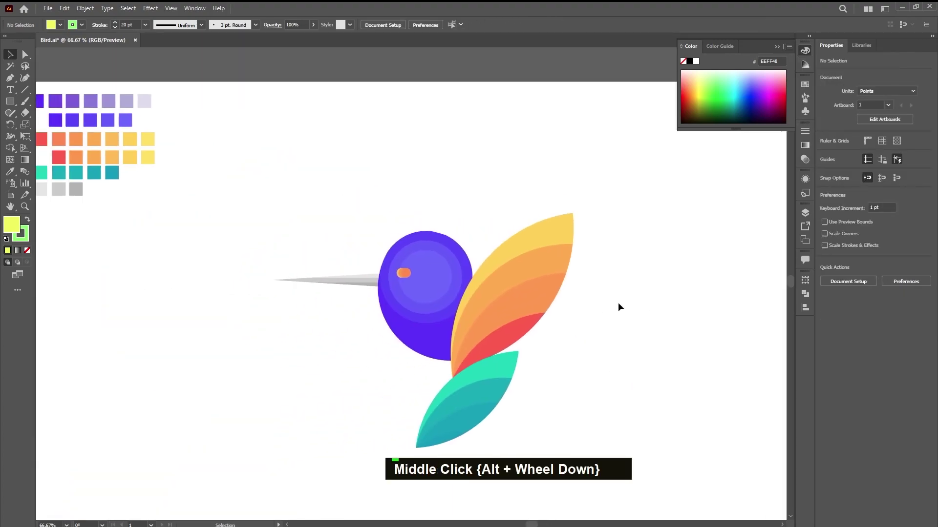
Select the innermost circle of the bird's head and display the colour swatches
middle_click(550, 337)
scroll(406, 244, "up", 1)
left_click(407, 245)
middle_click(480, 279)
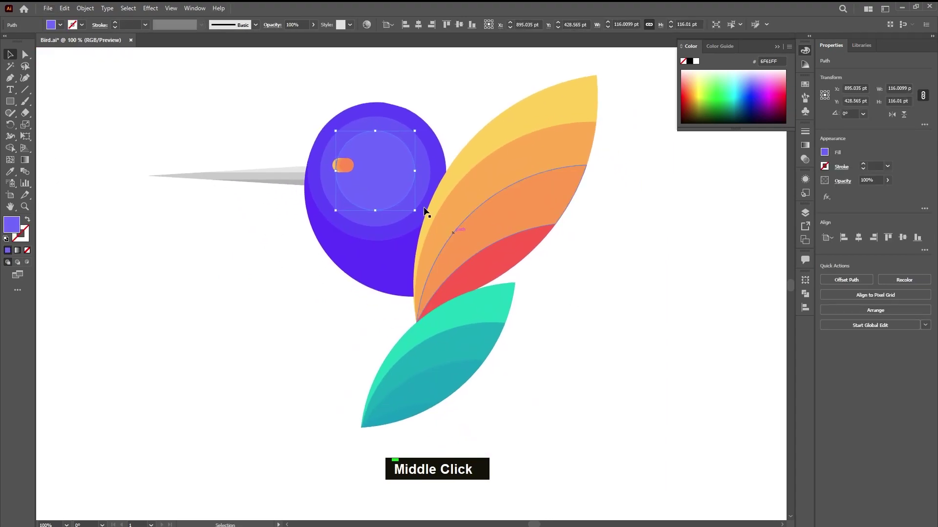
left_click(804, 86)
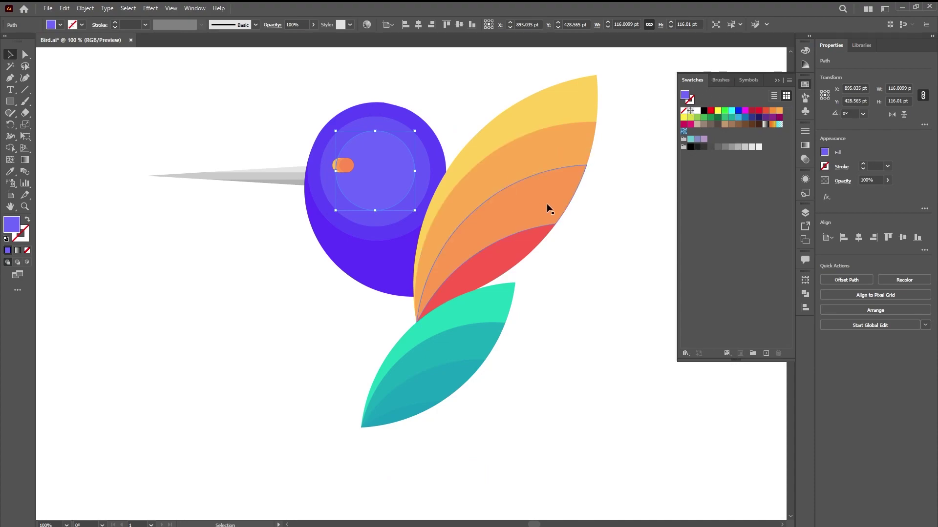
middle_click(584, 243)
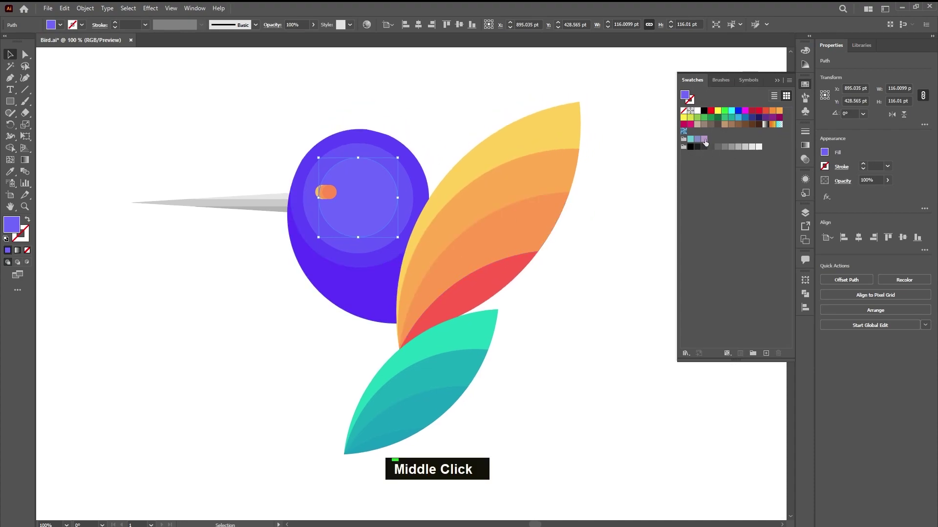
left_click(194, 9)
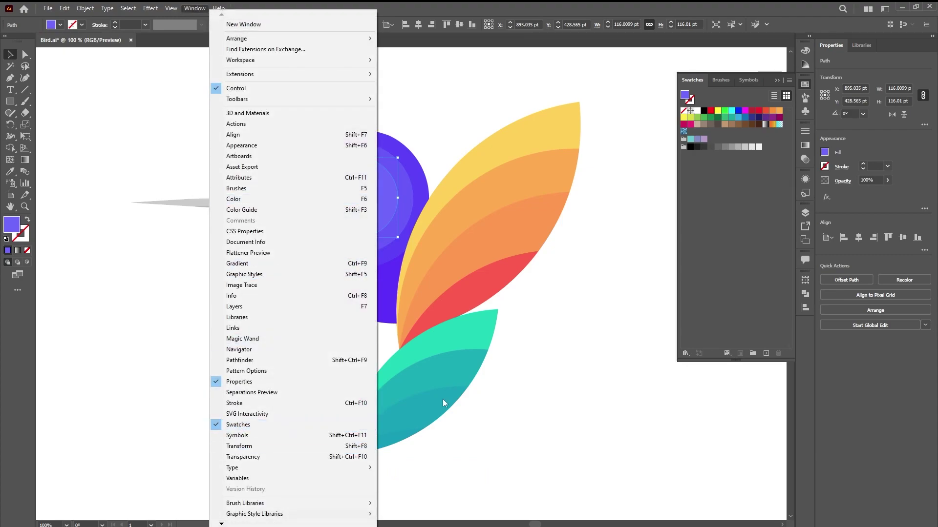
left_click(698, 258)
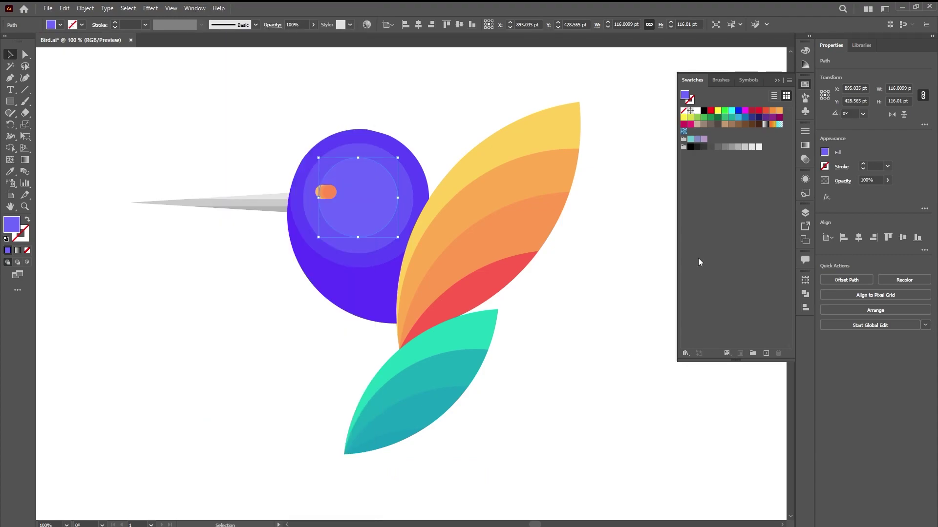
Try the large thumbnail view for the swatches, and settle on medium thumbnails
left_click(789, 83)
left_click(830, 232)
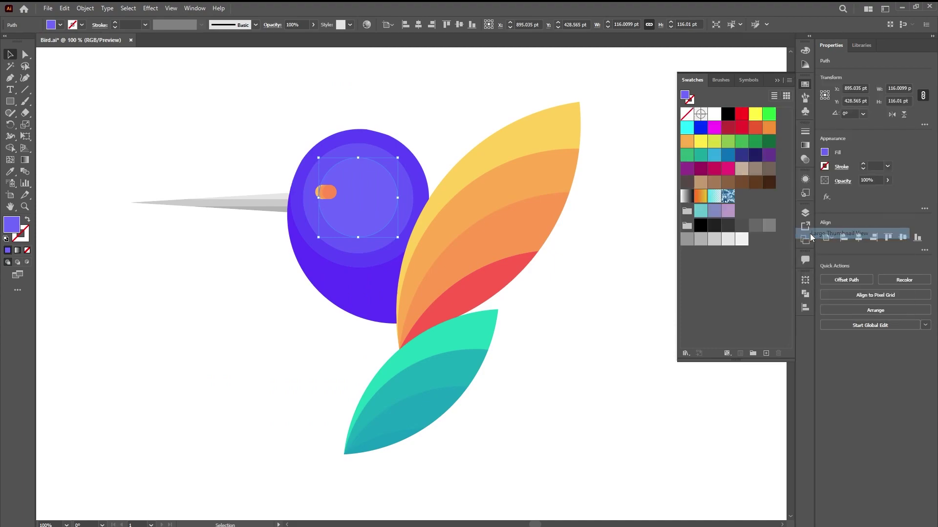
left_click(789, 80)
left_click(830, 219)
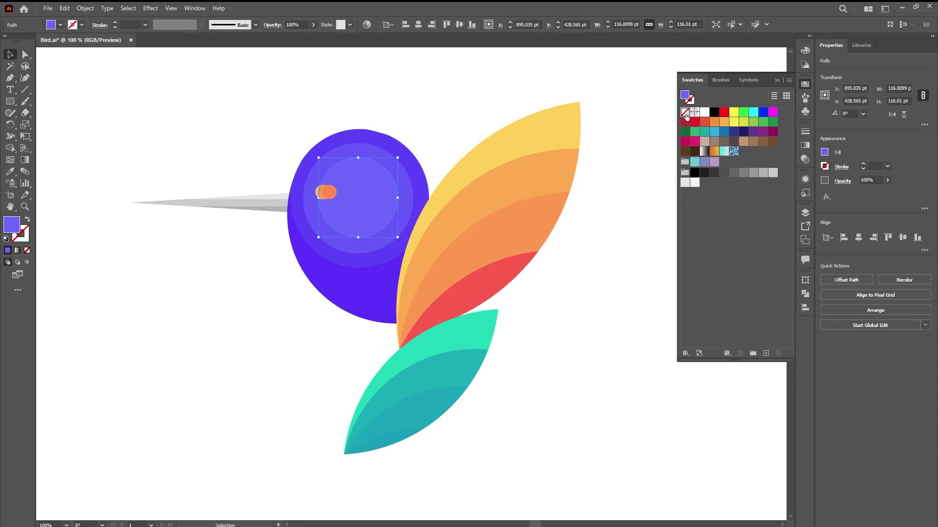
Try the None, Registration, White and Black swatches in turn as the head circle's fill
left_click(686, 114)
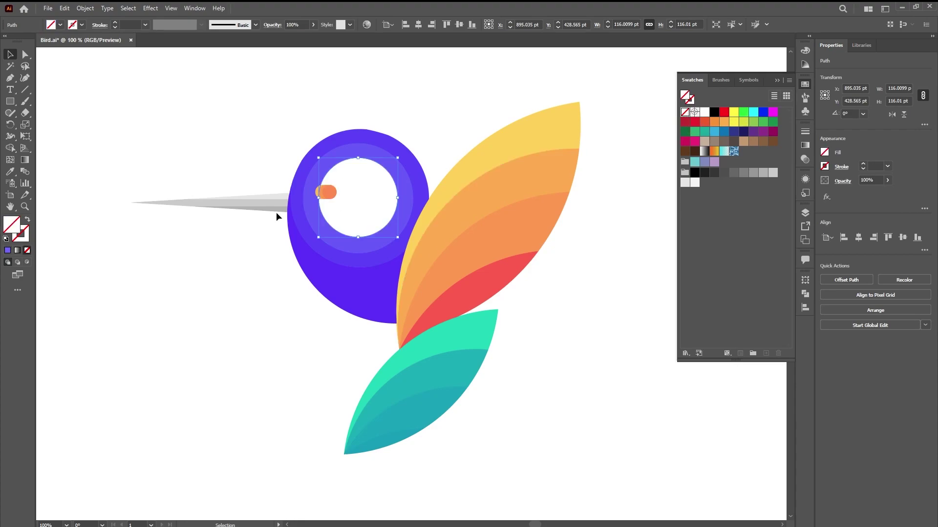
left_click(694, 114)
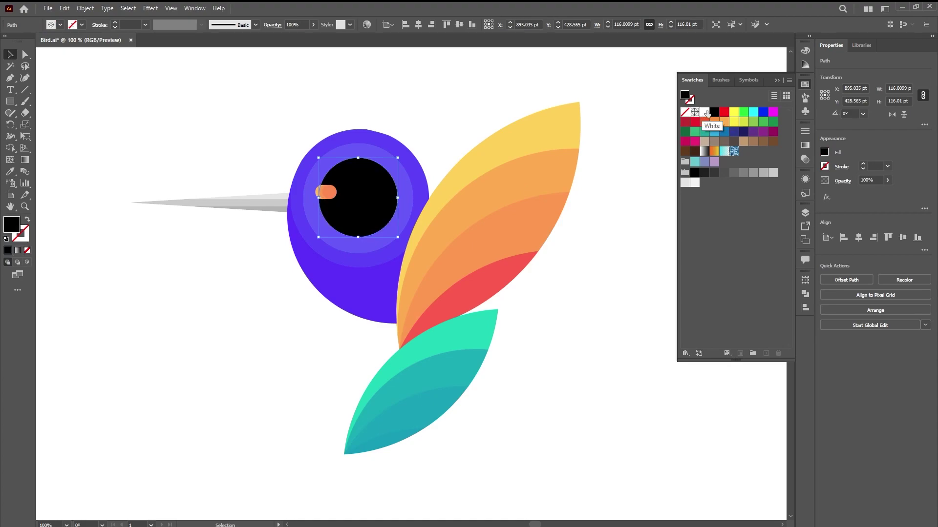
left_click(707, 114)
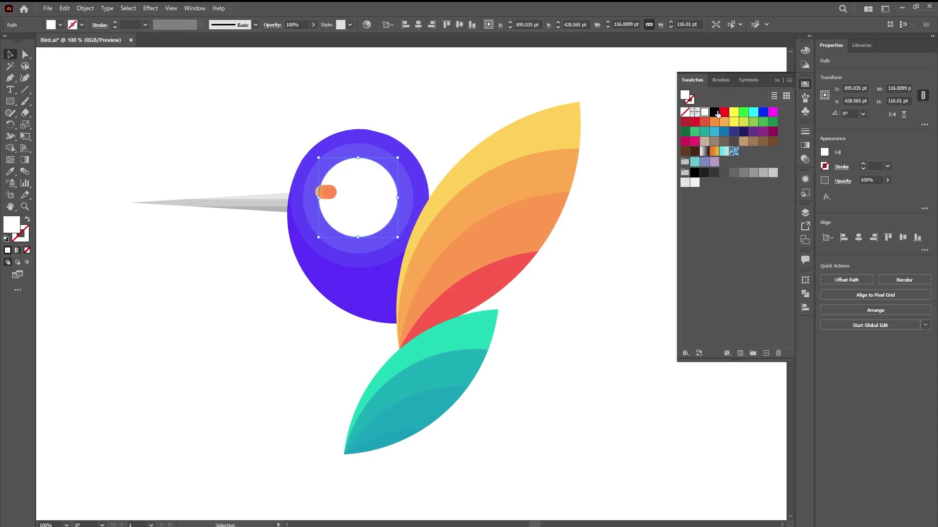
left_click(715, 112)
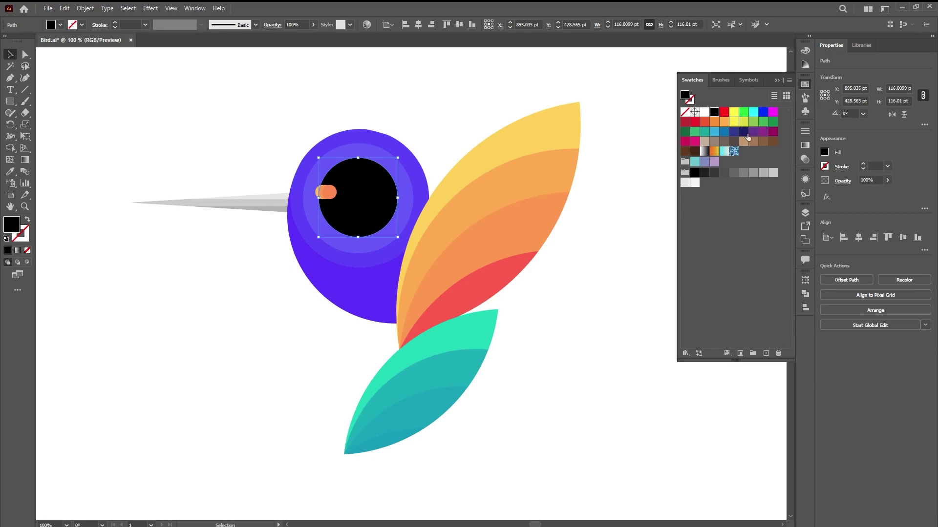
Fill the innermost head circle and the wing's second band with the yellow-green swatch R=217 G=224 B=33
left_click(743, 122)
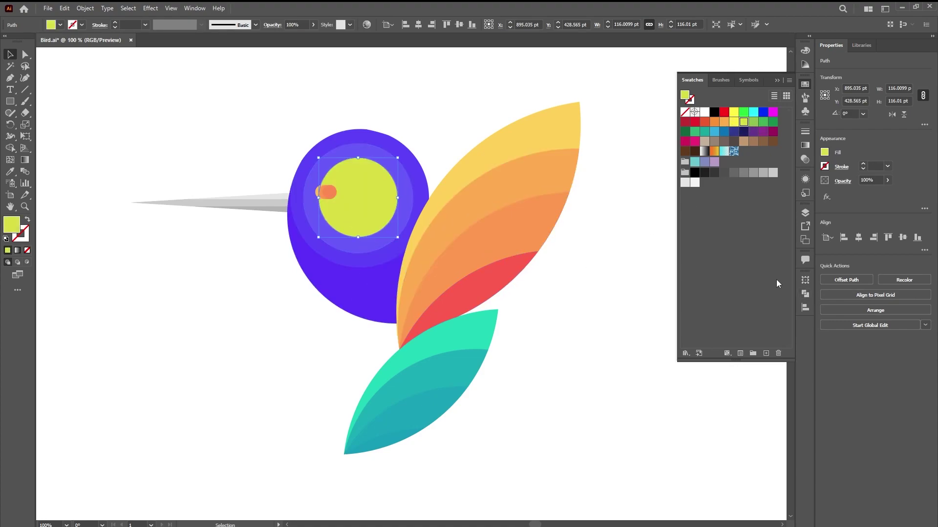
left_click(550, 168)
left_click(743, 122)
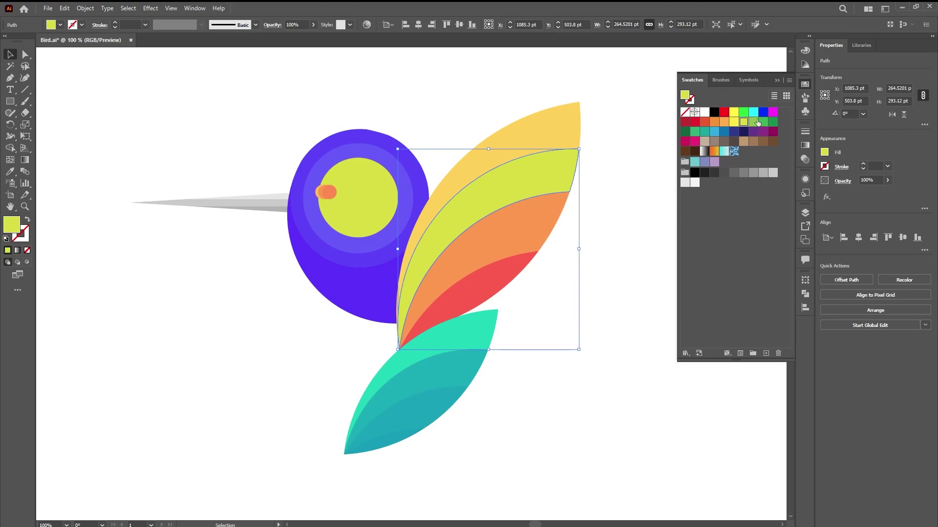
Try changing the non-global yellow-green swatch to bright green, and undo the change
double_click(743, 122)
left_click_drag(712, 257, 678, 262)
left_click(689, 331)
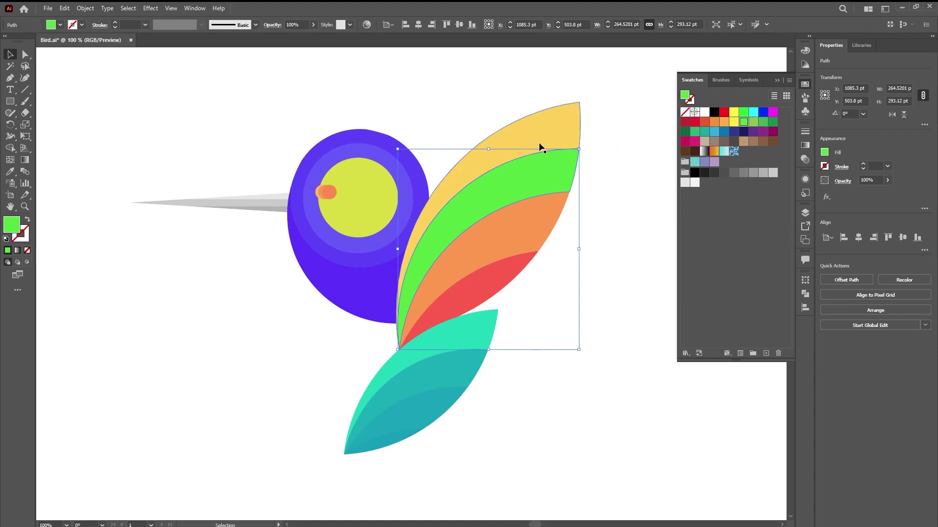
key("ctrl+z")
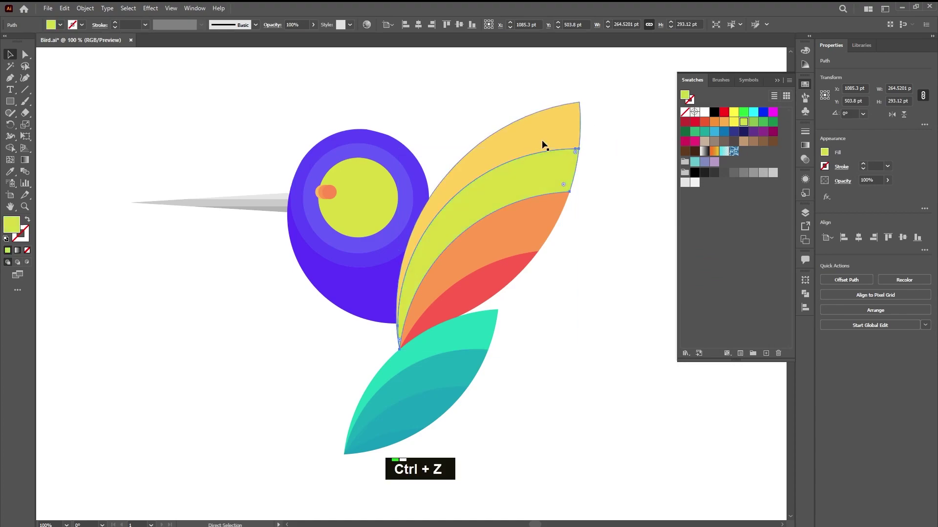
Turn the yellow-green swatch R=217 G=224 B=33 into a global process colour
double_click(743, 122)
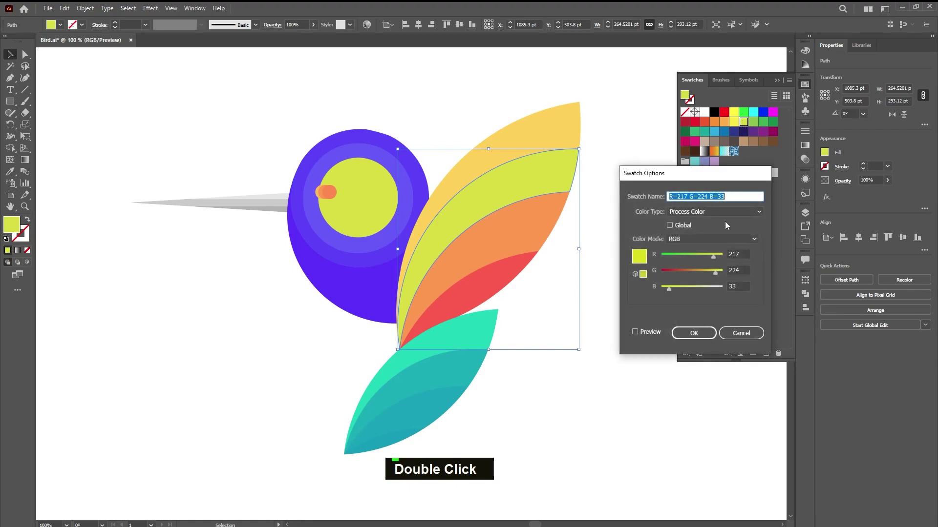
left_click(668, 225)
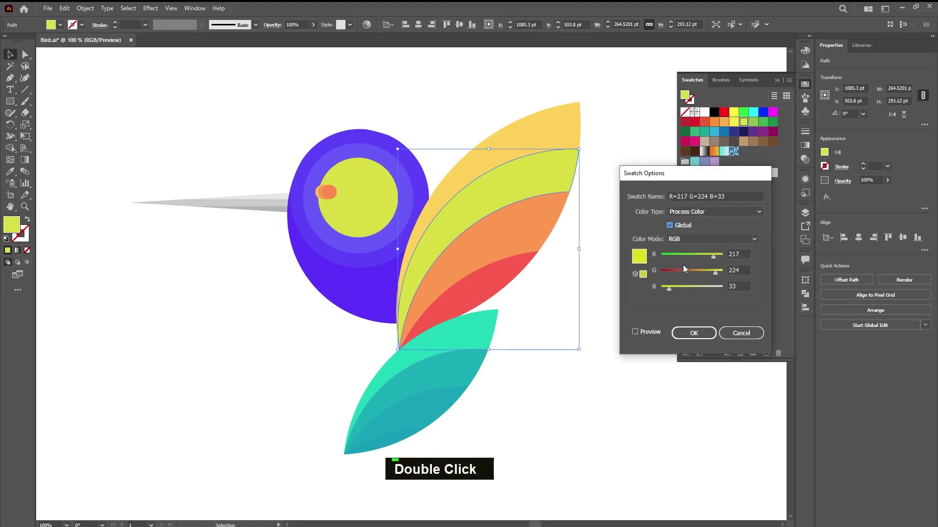
left_click(645, 330)
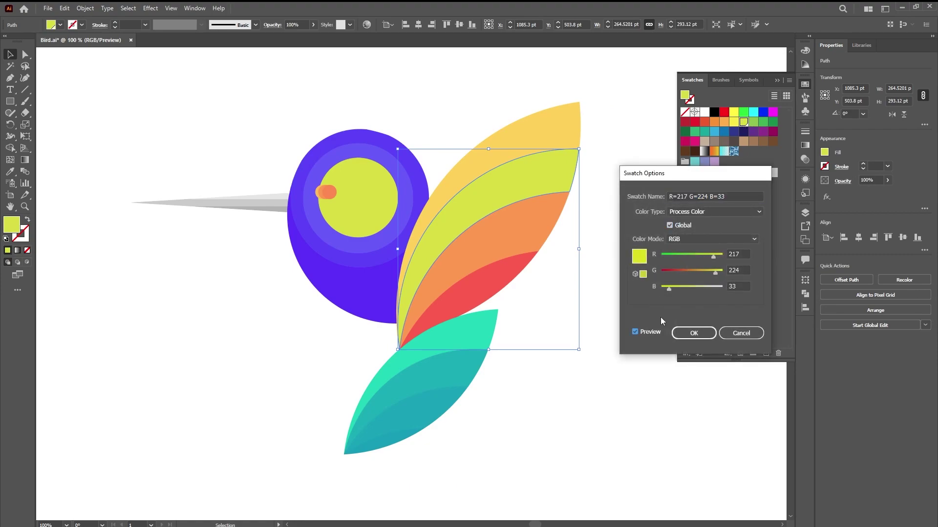
mouse_move(714, 271)
left_mouse_down()
mouse_move(680, 274)
mouse_move(673, 300)
mouse_move(687, 272)
mouse_move(713, 271)
left_mouse_up()
left_click(693, 332)
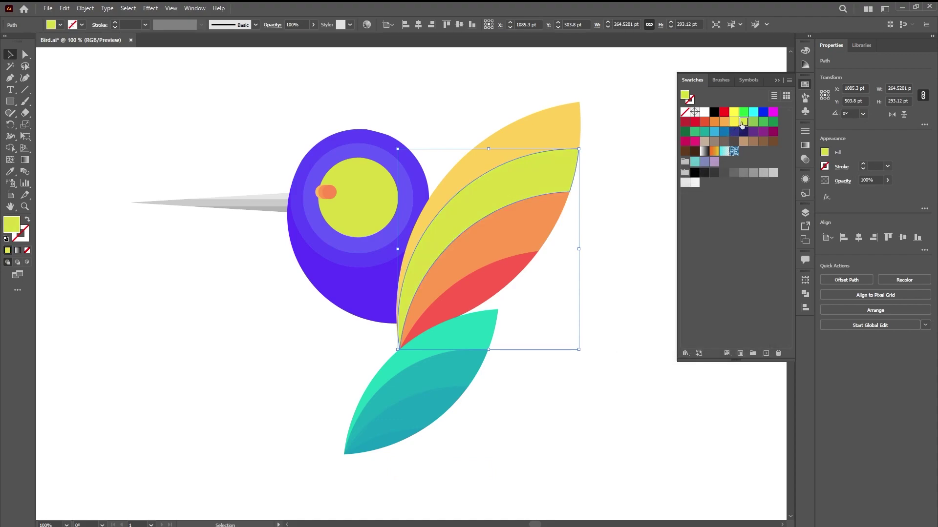
double_click(744, 122)
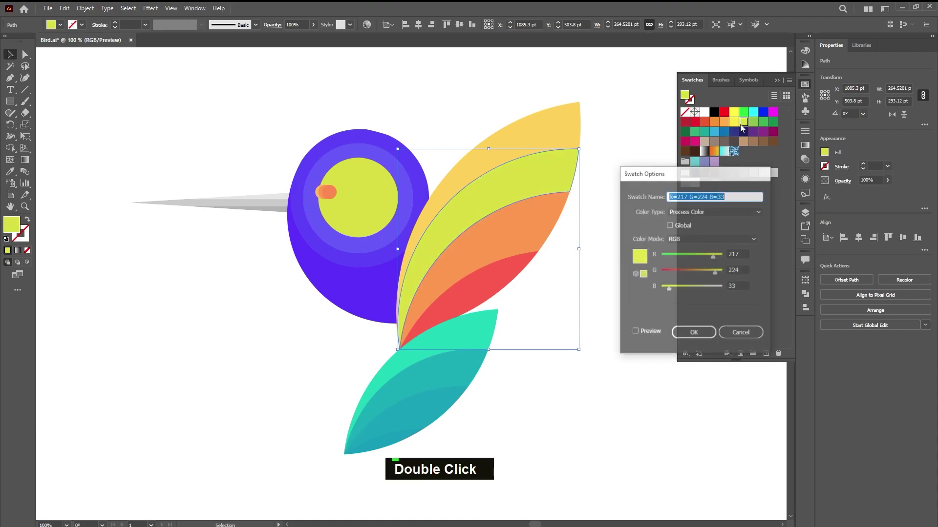
left_click(699, 334)
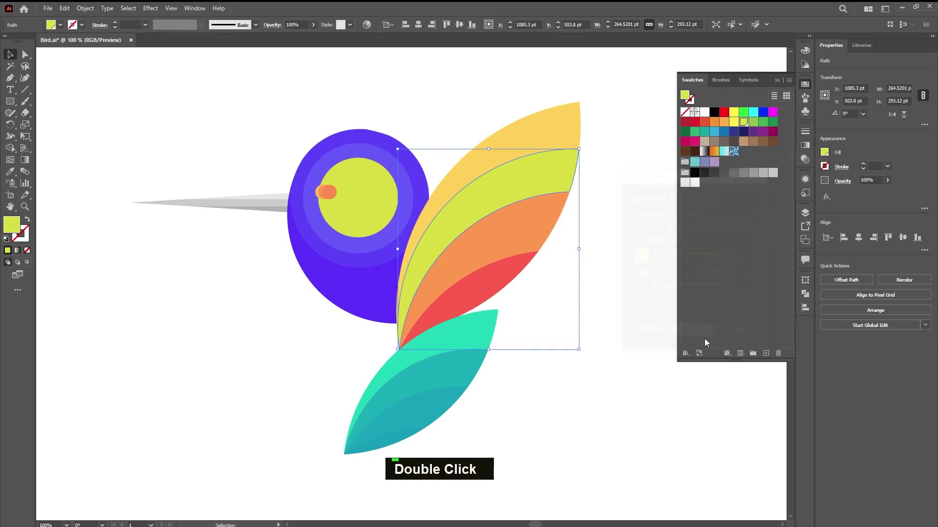
double_click(743, 124)
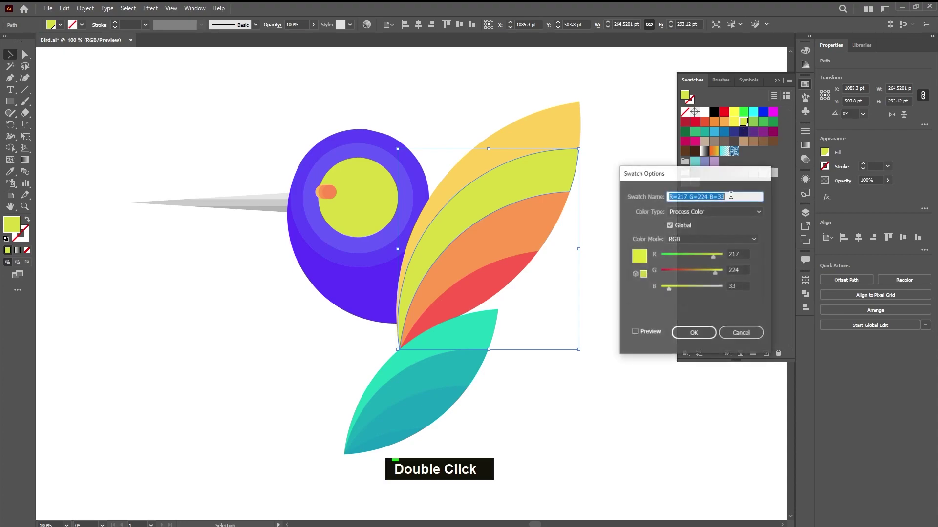
left_click(649, 331)
left_click_drag(669, 289, 704, 288)
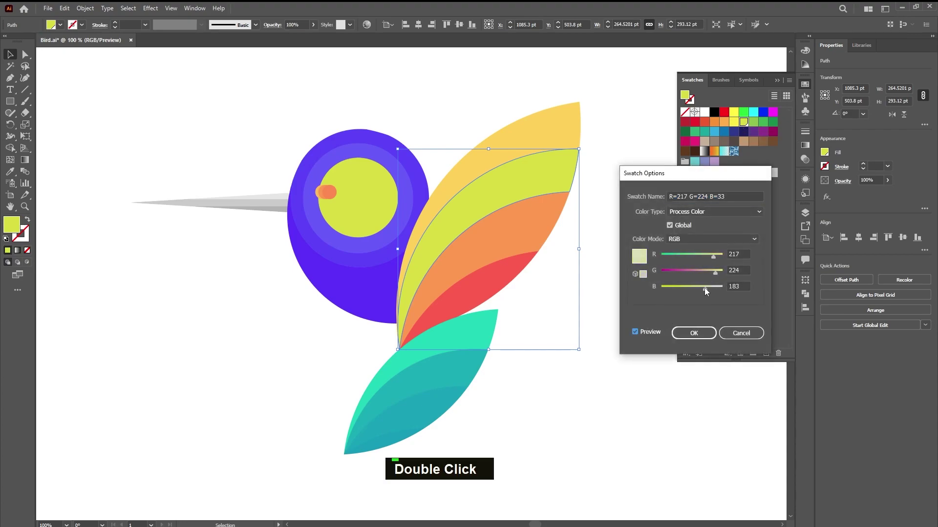
left_click(741, 333)
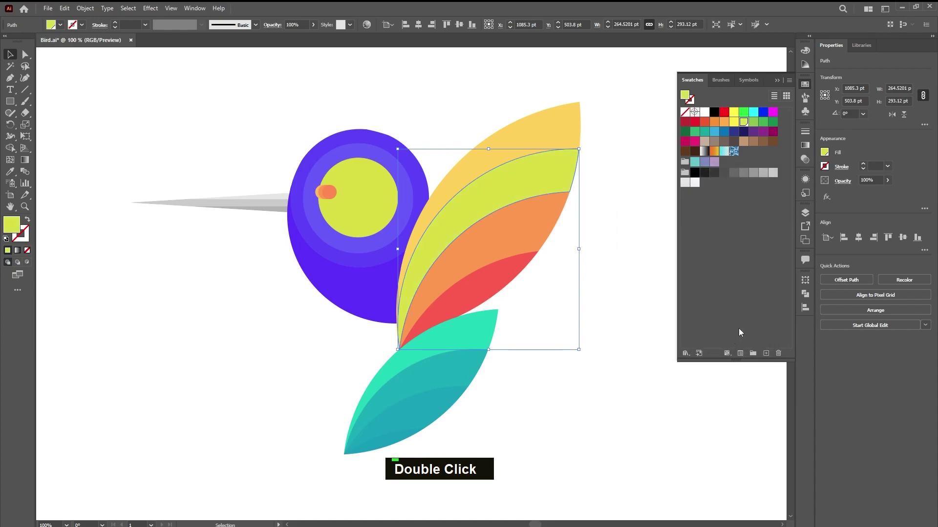
With the wing's second band selected, change the global yellow-green swatch to near-black R=31 G=32 B=33, previewing the result
left_click(587, 278)
left_click(359, 202)
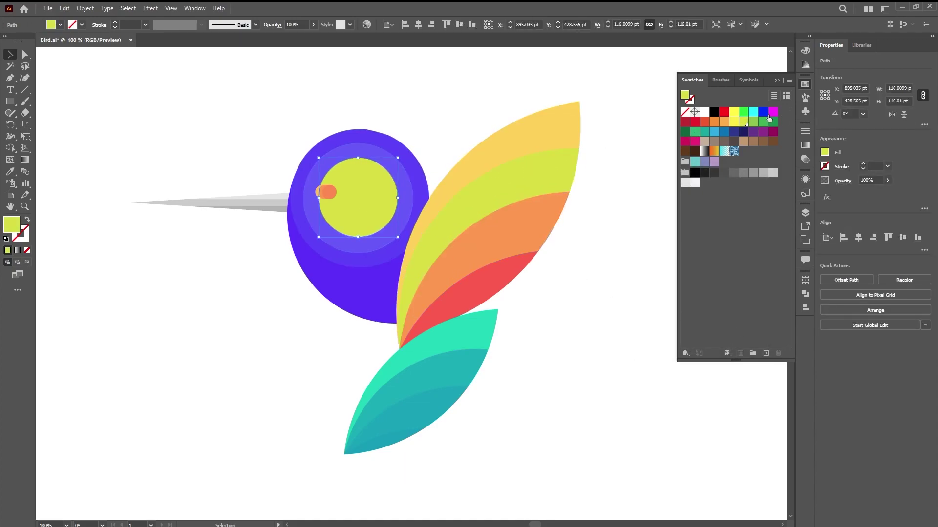
left_click(635, 249)
left_click(508, 203)
left_click(348, 187)
left_click(554, 236)
left_click(483, 212)
double_click(743, 122)
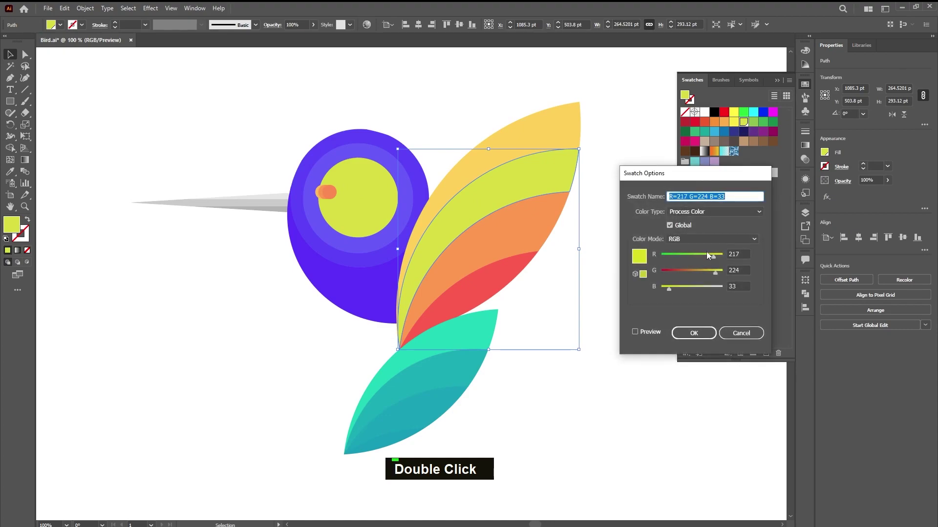
left_click_drag(710, 256, 669, 271)
left_click(635, 331)
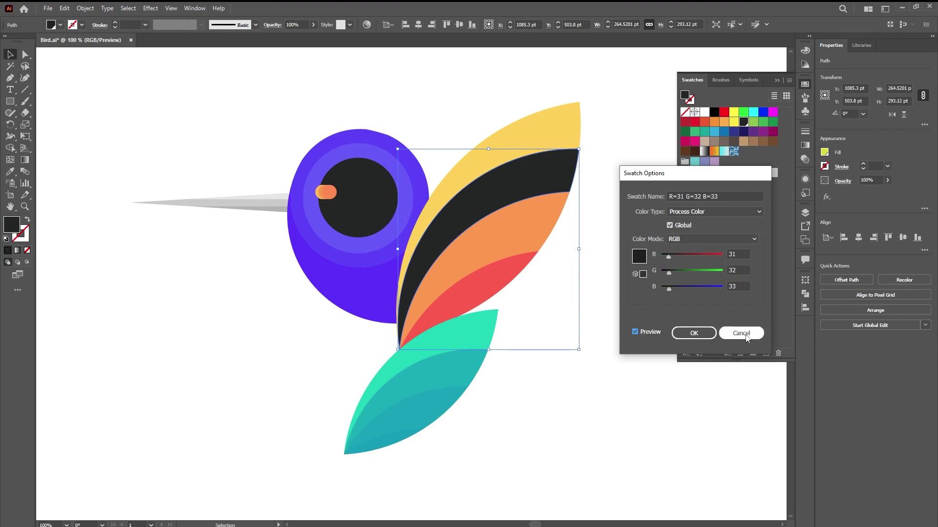
left_click(705, 333)
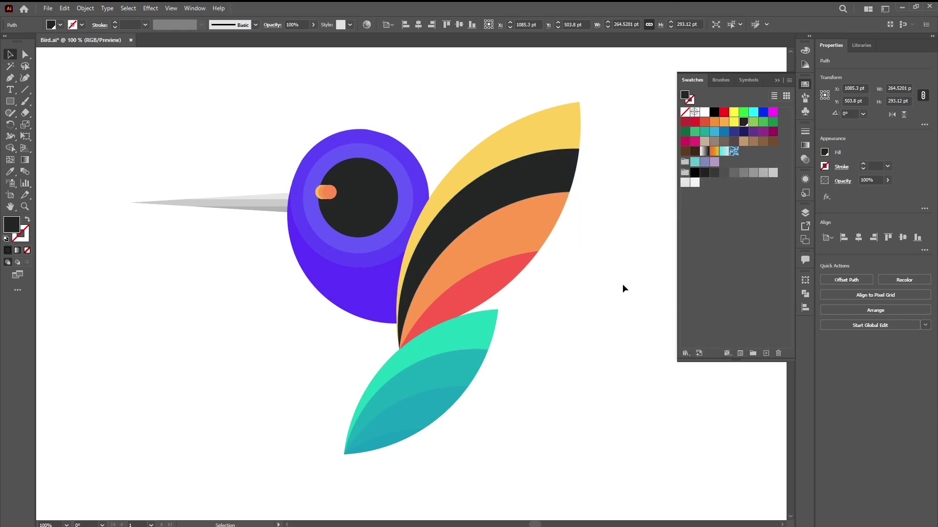
Fill the wing's yellow upper band and its red lower band with the RGB Magenta swatch
double_click(538, 133)
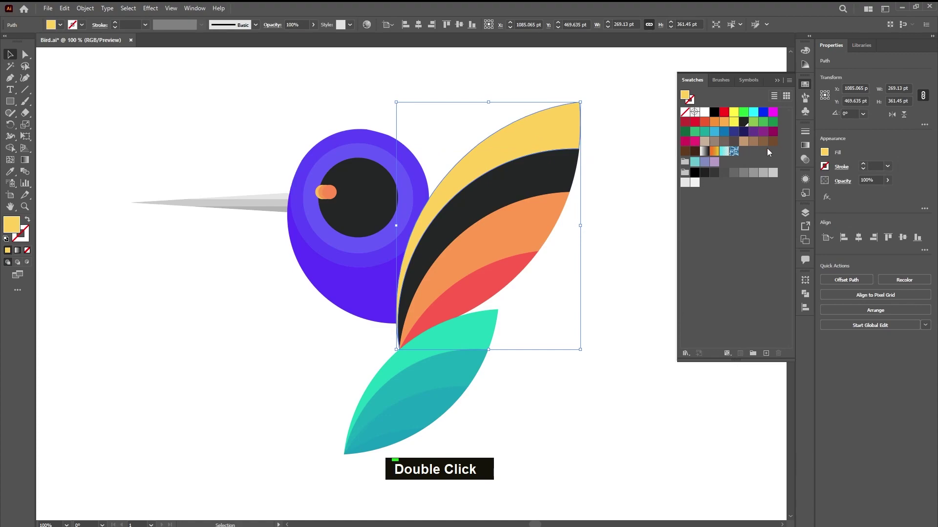
left_click(772, 112)
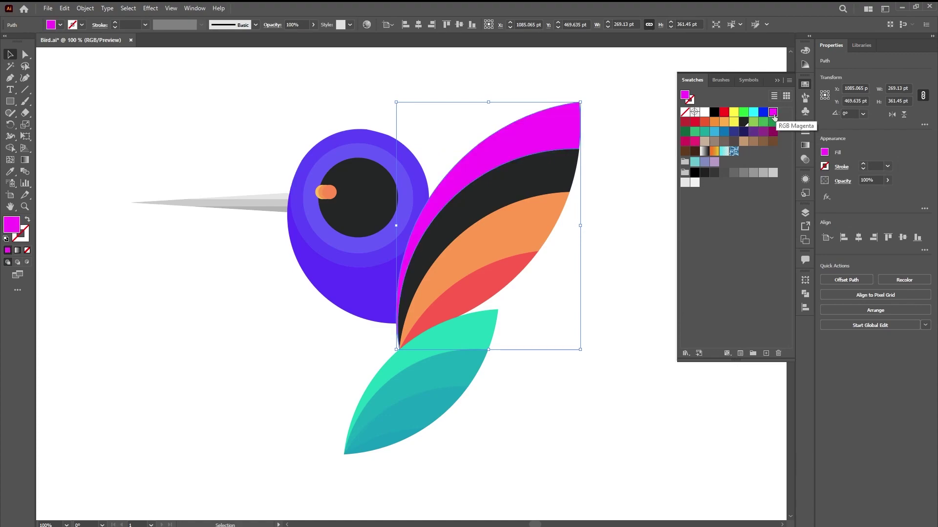
left_click(494, 281)
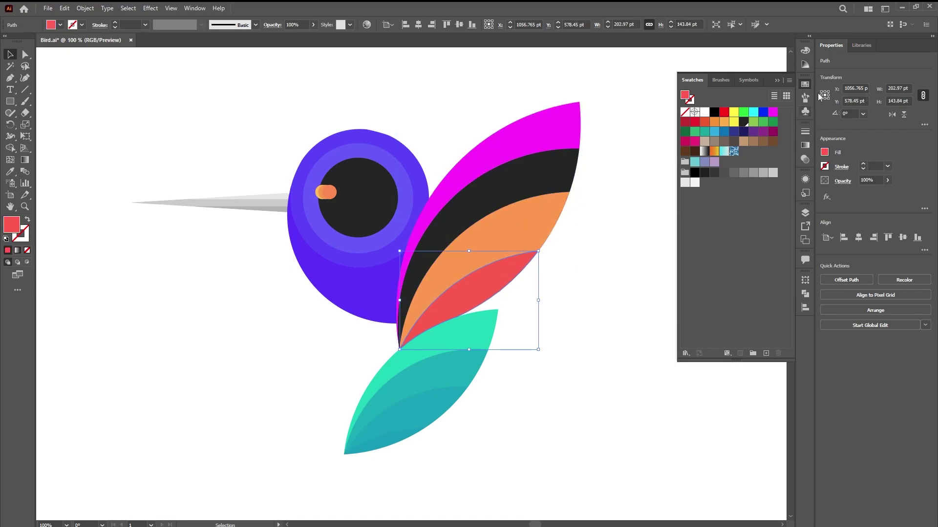
left_click(774, 114)
left_click(596, 303)
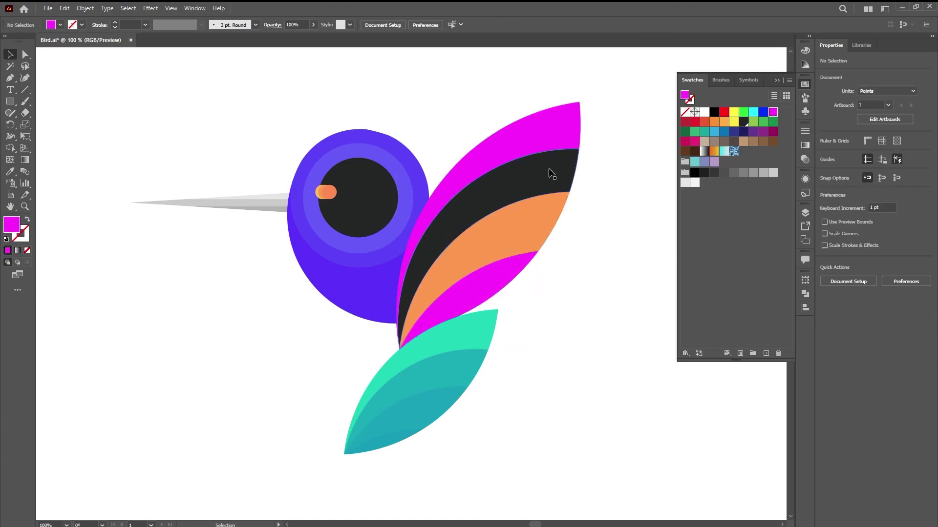
With only the wing's upper band selected, change the non-global RGB Magenta swatch to R=203 G=0 B=55, using the preview
left_click(551, 136)
double_click(773, 113)
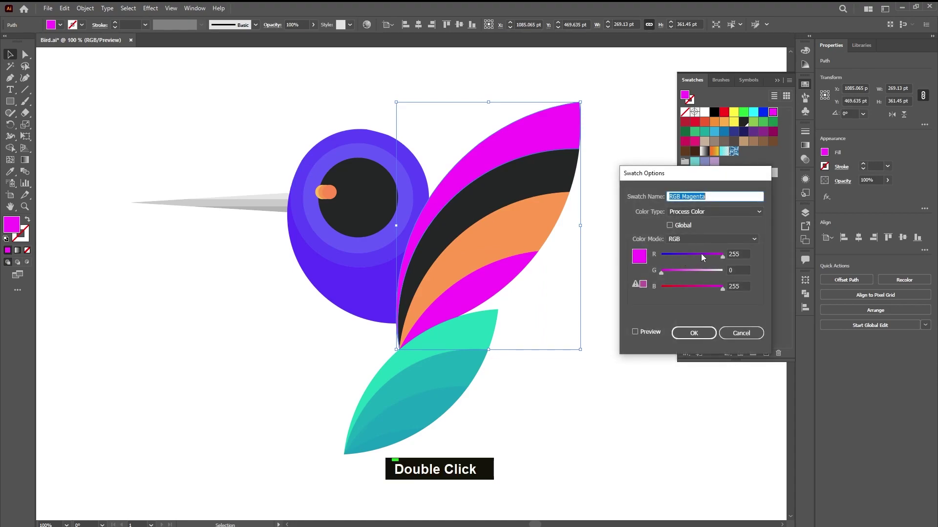
left_click(647, 332)
left_click_drag(679, 256, 710, 256)
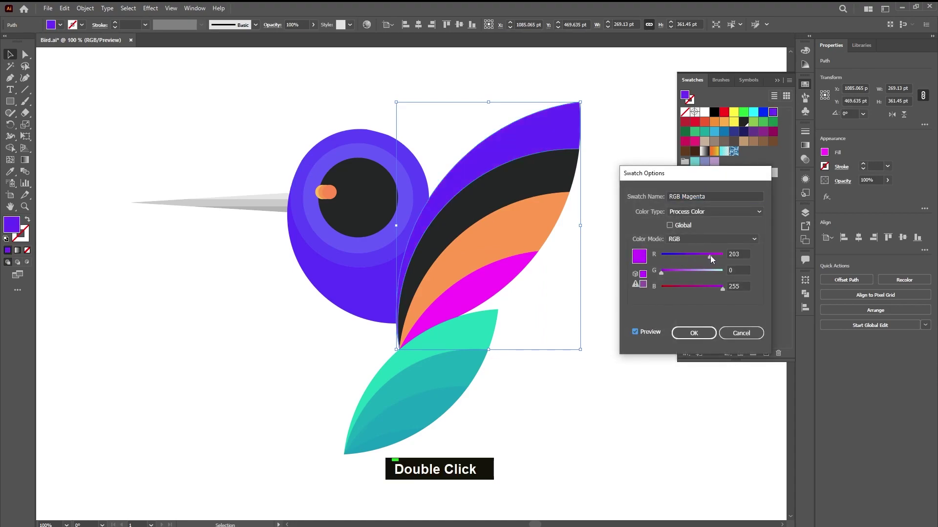
left_click(677, 287)
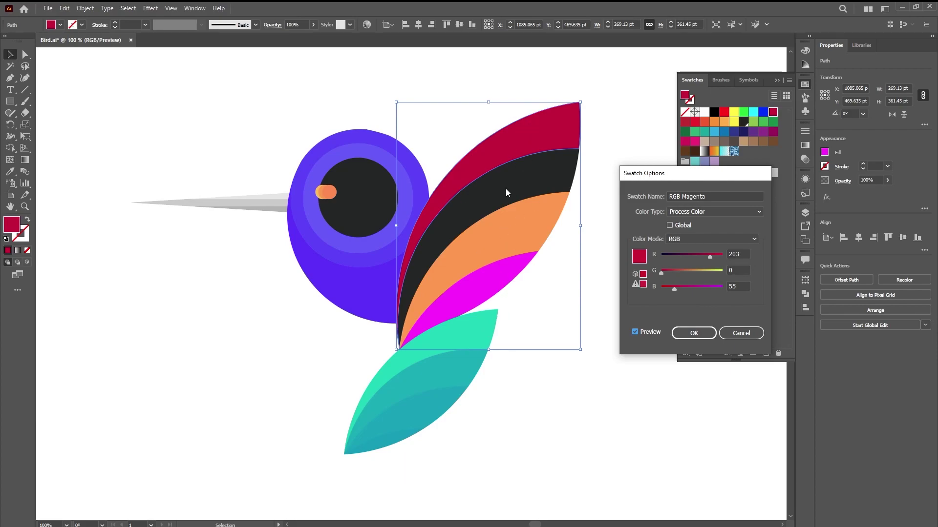
left_click(694, 333)
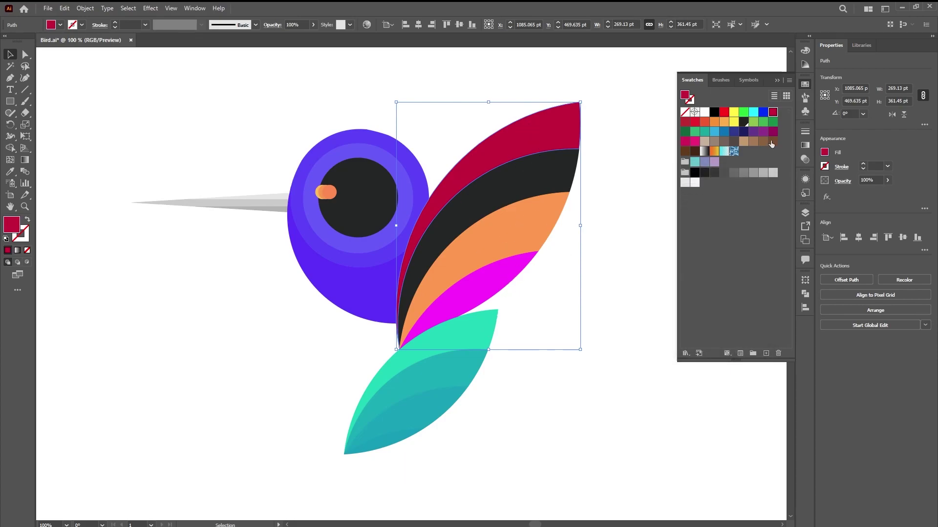
Make the edited RGB Magenta swatch global and apply it to the wing's lowest band
double_click(772, 112)
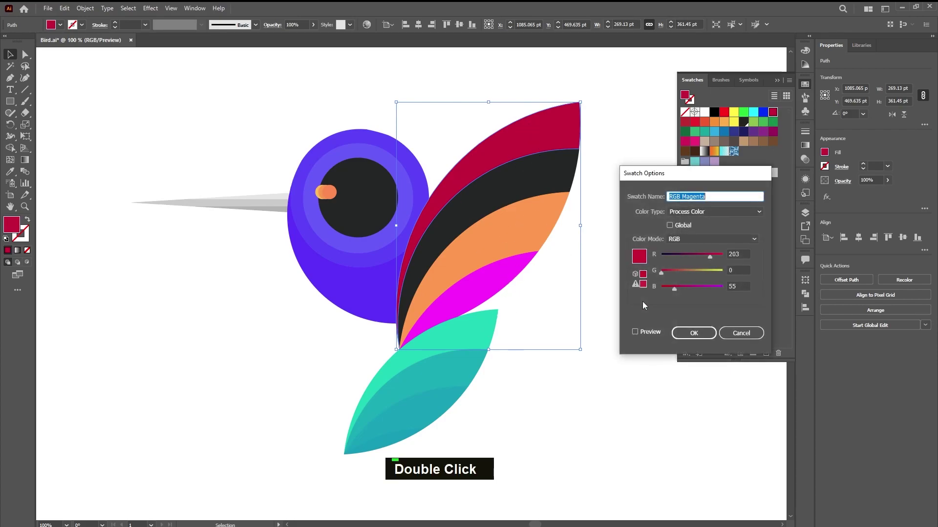
left_click(670, 225)
left_click(693, 333)
left_click(502, 282)
left_click(772, 112)
Change the global RGB Magenta swatch to bright green R=110 G=236 B=55 with the preview on, and deselect the artwork
left_click(549, 122)
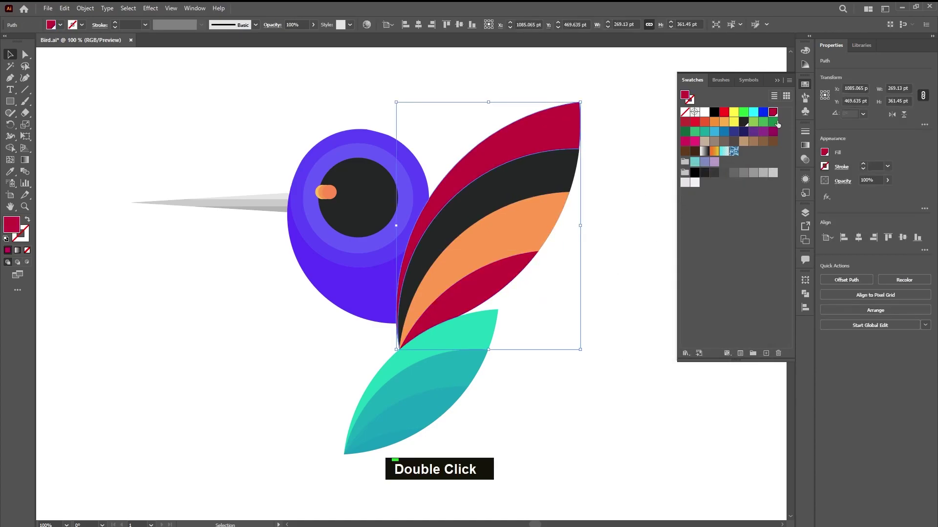
double_click(772, 112)
mouse_move(710, 256)
left_mouse_down()
mouse_move(687, 257)
mouse_move(718, 272)
left_mouse_up()
left_click(645, 332)
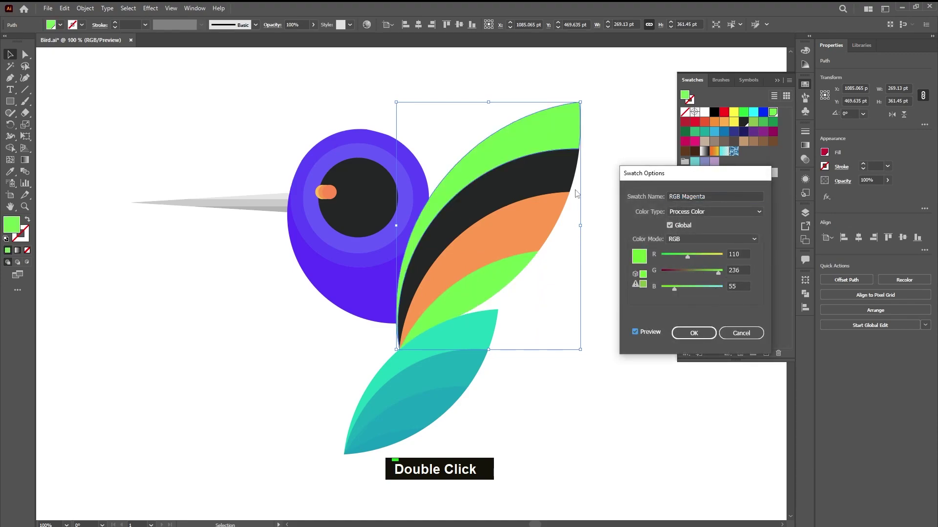
left_click(686, 334)
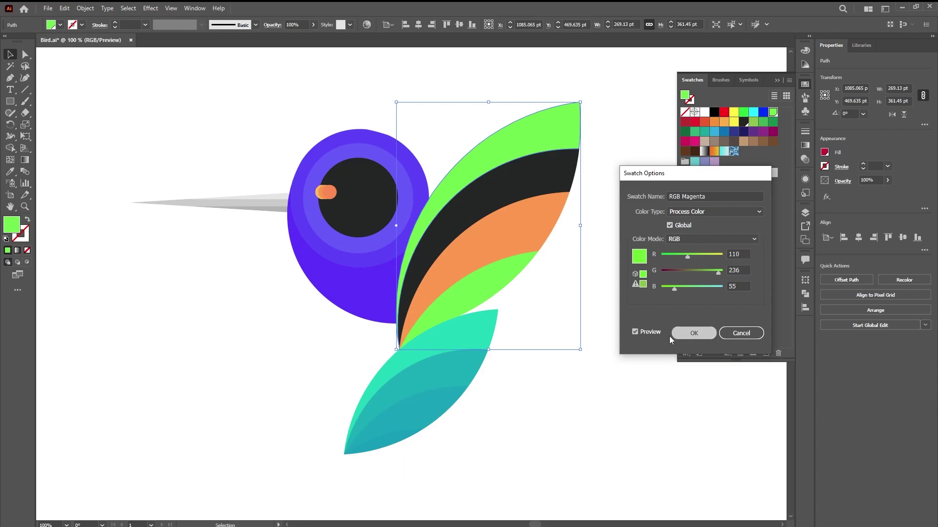
left_click(610, 326)
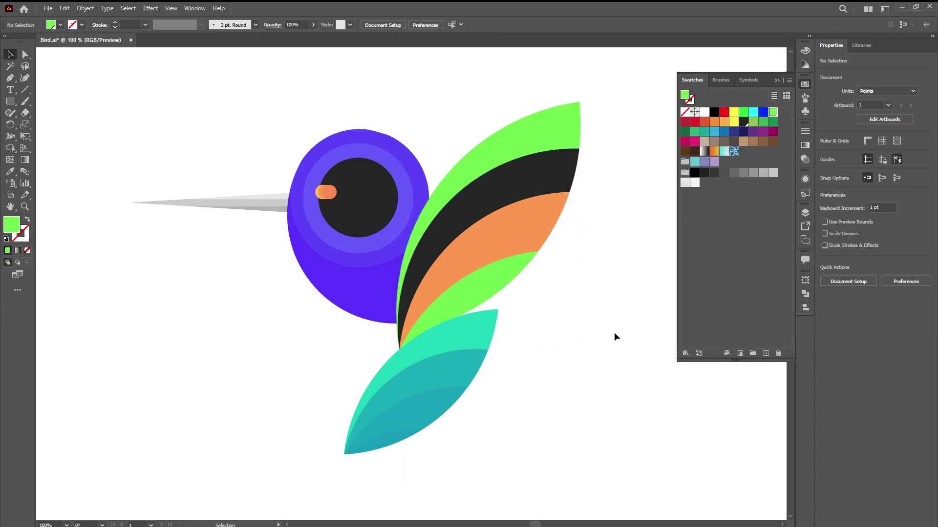
Undo all the test fills and swatch edits, back to the bird's original purple head and orange wing colours
key("ctrl+z")
key("ctrl+z")
key("ctrl+z")
key("ctrl+z")
key("ctrl+z")
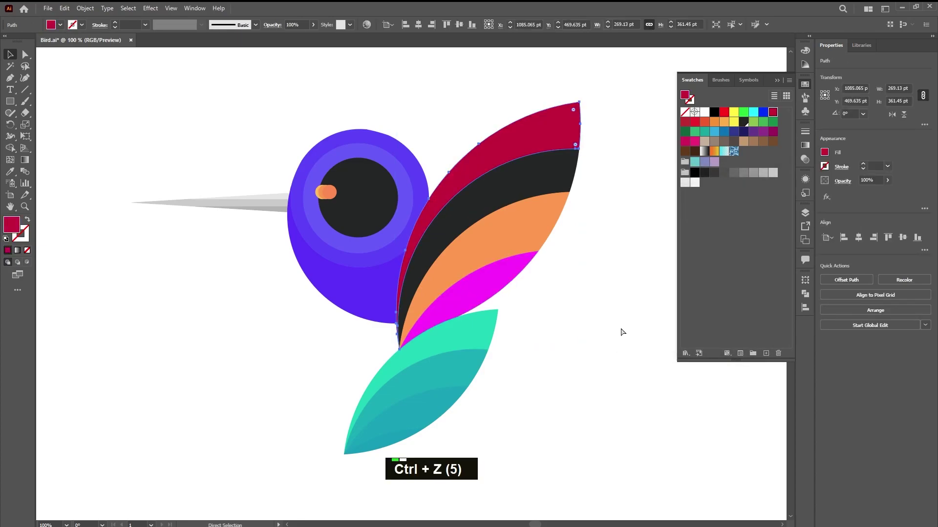
key("ctrl+z")
key("ctrl+z")
key("ctrl+z")
key("ctrl+z")
key("ctrl+z")
key("ctrl+z")
key("ctrl+z")
key("ctrl+z")
key("ctrl+z")
key("ctrl+z")
key("ctrl+z")
key("ctrl+z")
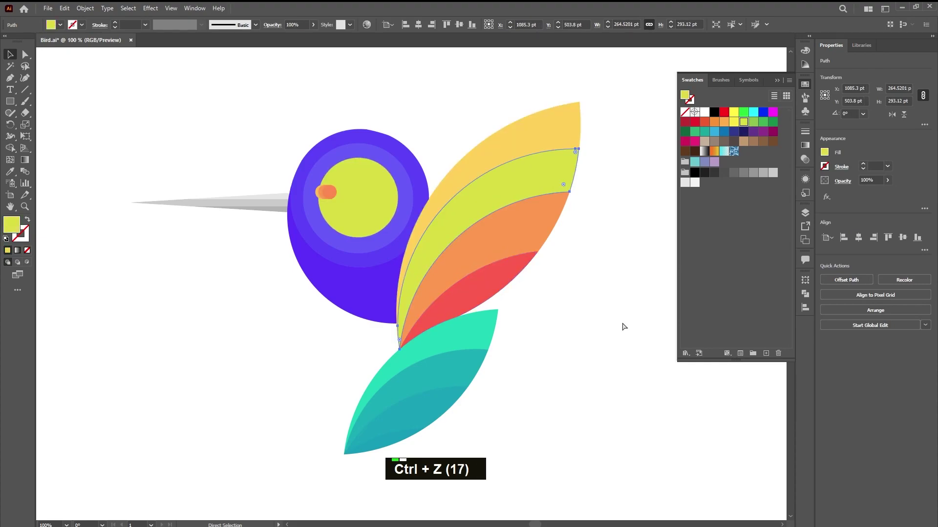
key("ctrl+z")
key("ctrl+z")
key("ctrl+z")
key("ctrl+z")
key("ctrl+z")
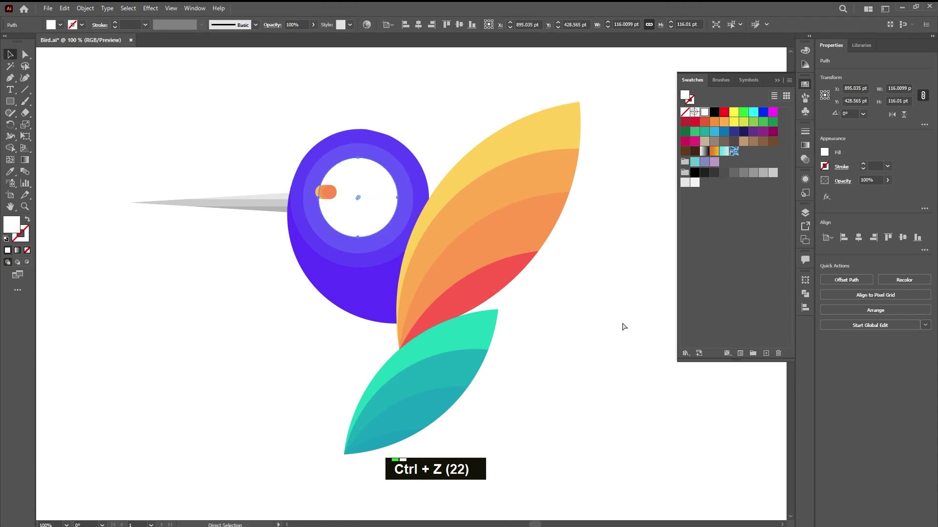
key("ctrl+z")
key("ctrl+z")
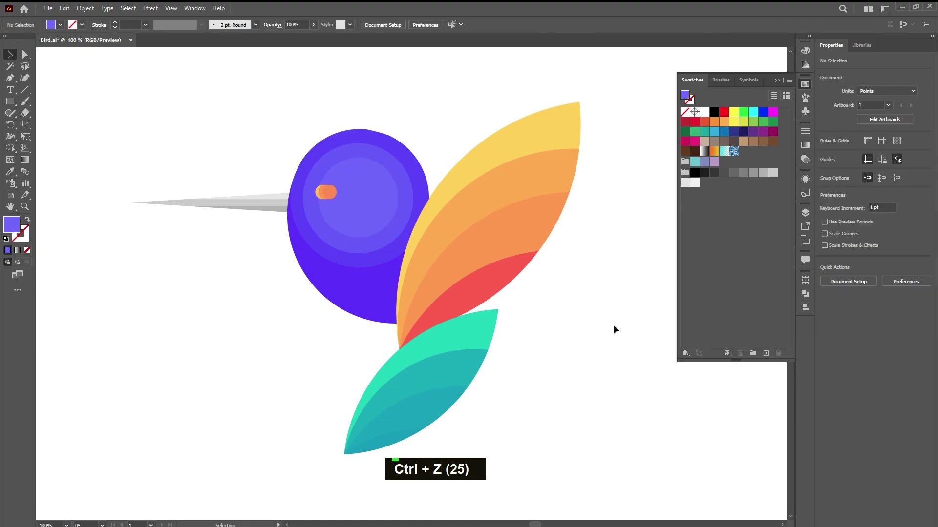
Create a new non-global RGB process colour swatch with the values R=212 G=71 B=23
scroll(578, 309, "down", 1)
middle_click(610, 345)
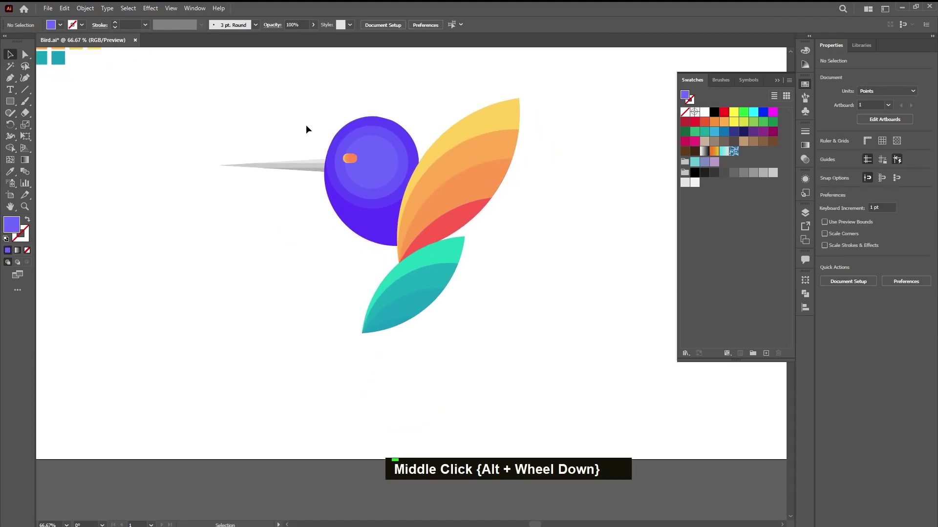
left_click_drag(305, 130, 538, 293)
left_click(582, 279)
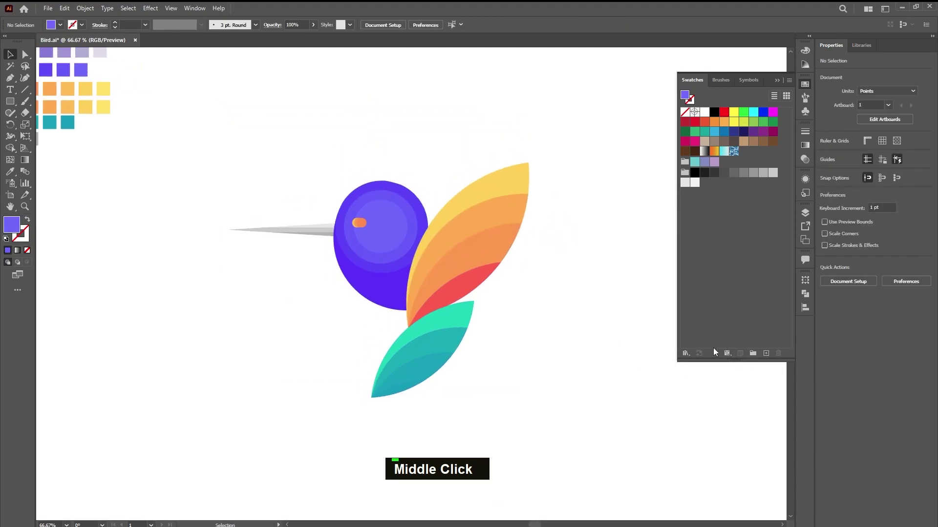
left_click(764, 353)
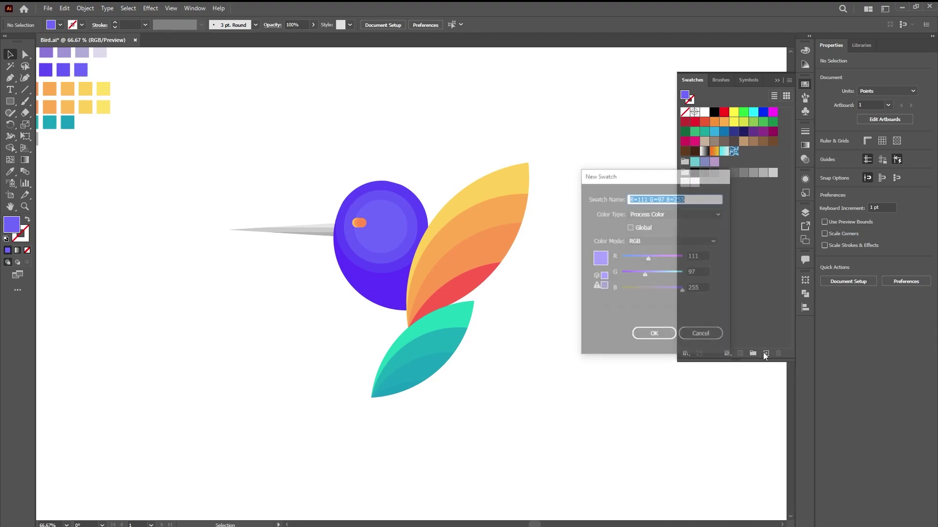
left_click_drag(647, 258, 637, 275)
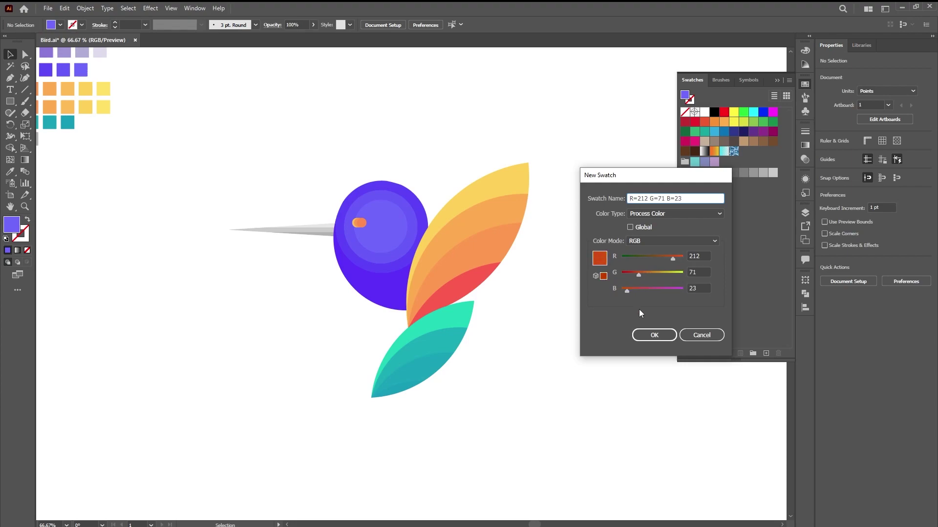
left_click(654, 335)
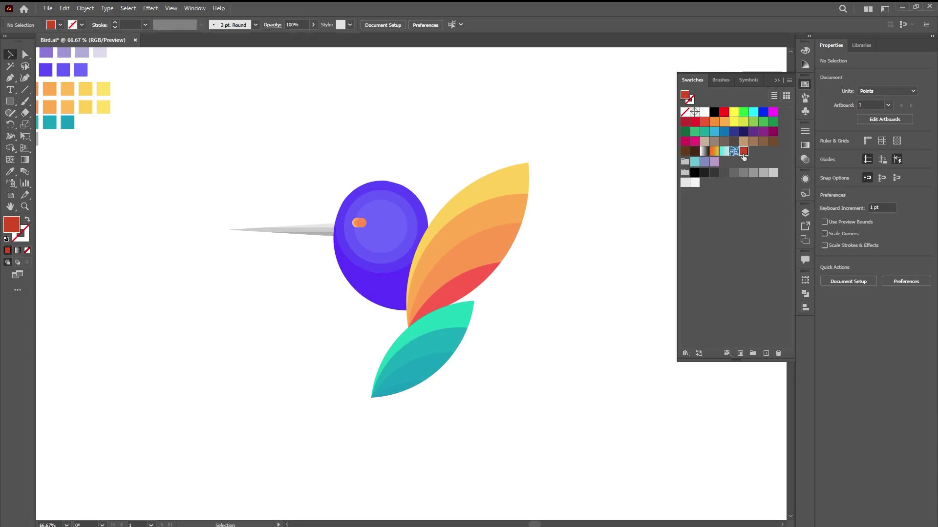
Fill the wing's second band with the new R=212 G=71 B=23 swatch and deselect the artwork
left_click(523, 215)
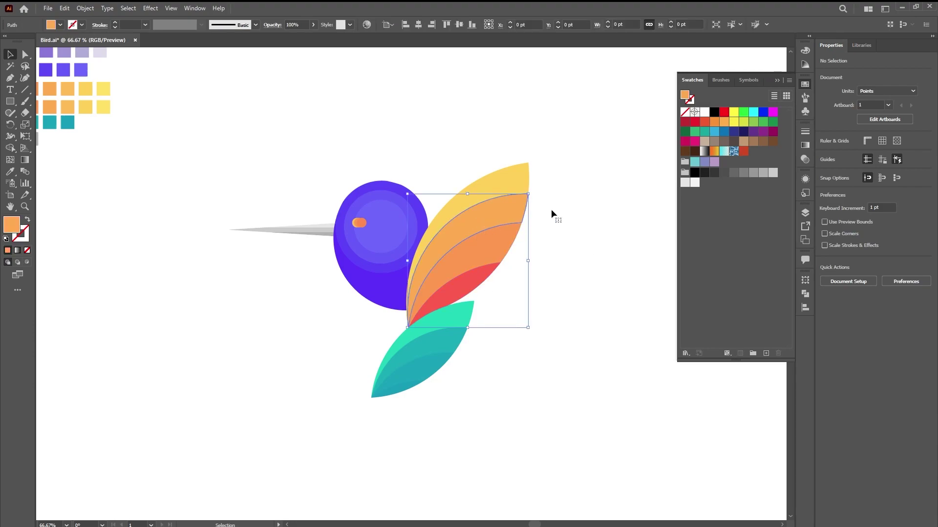
left_click(744, 151)
left_click(577, 282)
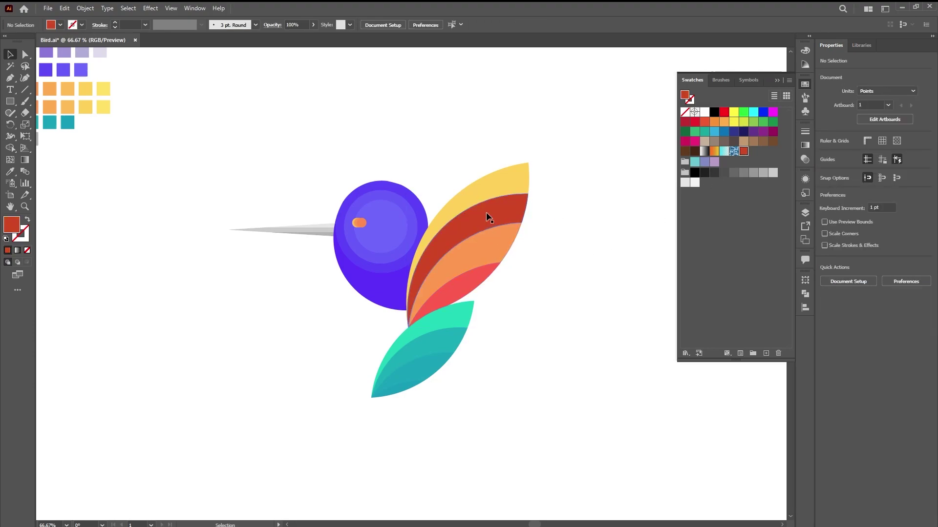
Make the R=212 G=71 B=23 swatch global, and reopen its options to check the setting without changing it
scroll(485, 211, "up", 1)
double_click(743, 152)
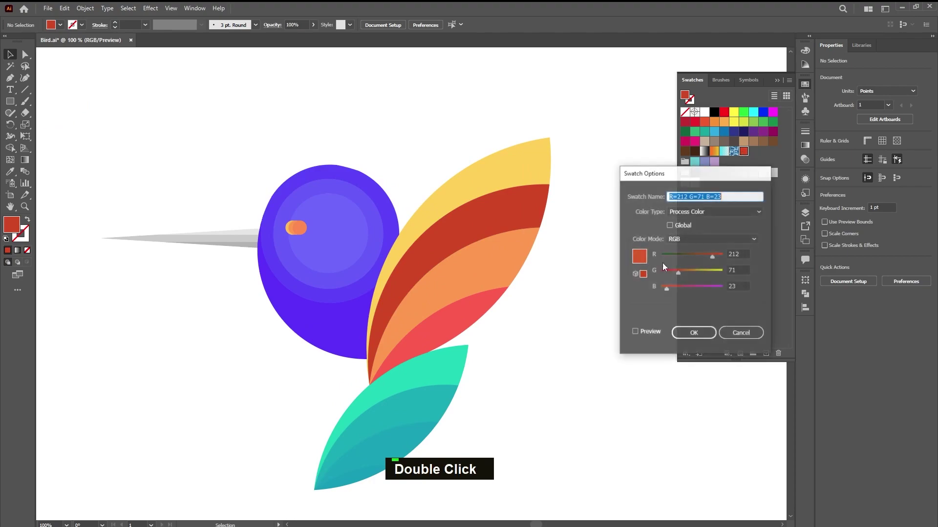
left_click(669, 225)
left_click(694, 333)
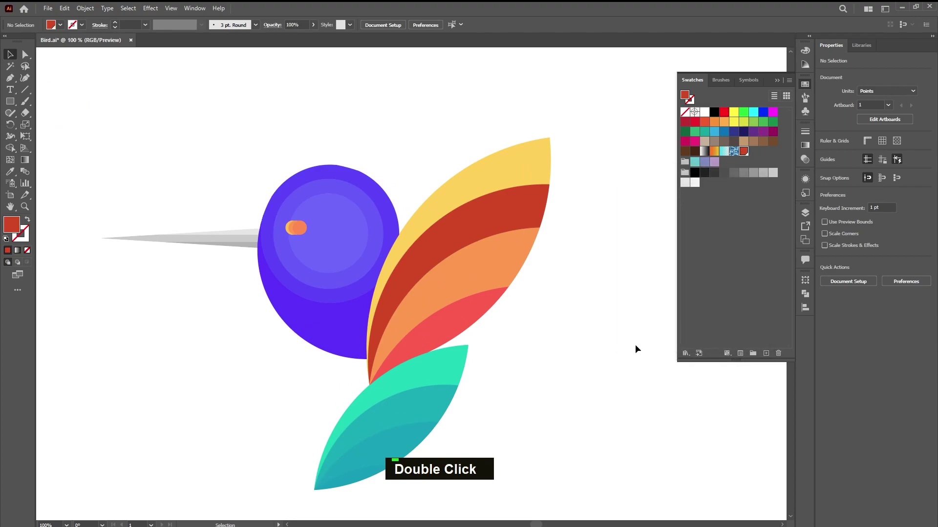
double_click(747, 151)
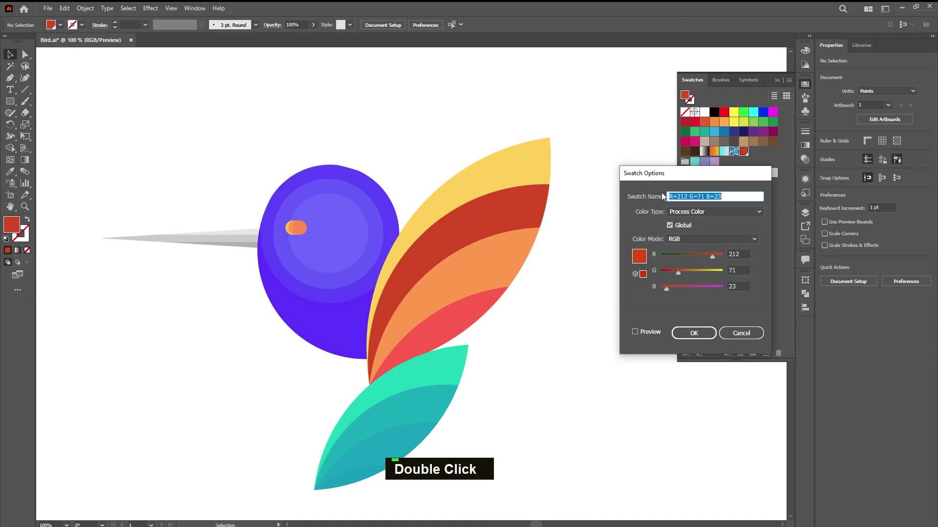
left_click(736, 334)
Undo the swatch's global setting and the red fill on the wing's second band
key("ctrl+z")
key("ctrl+z")
key("ctrl+z")
key("ctrl+z")
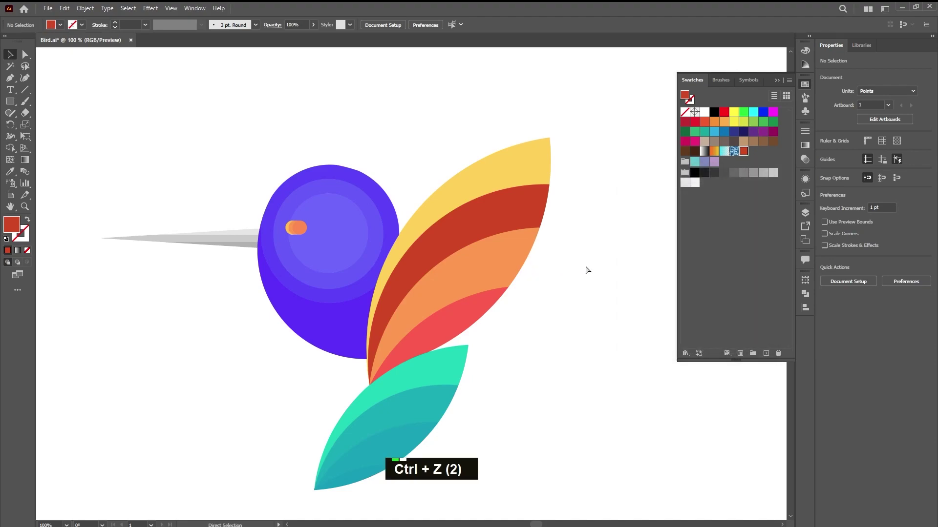
left_click(601, 283)
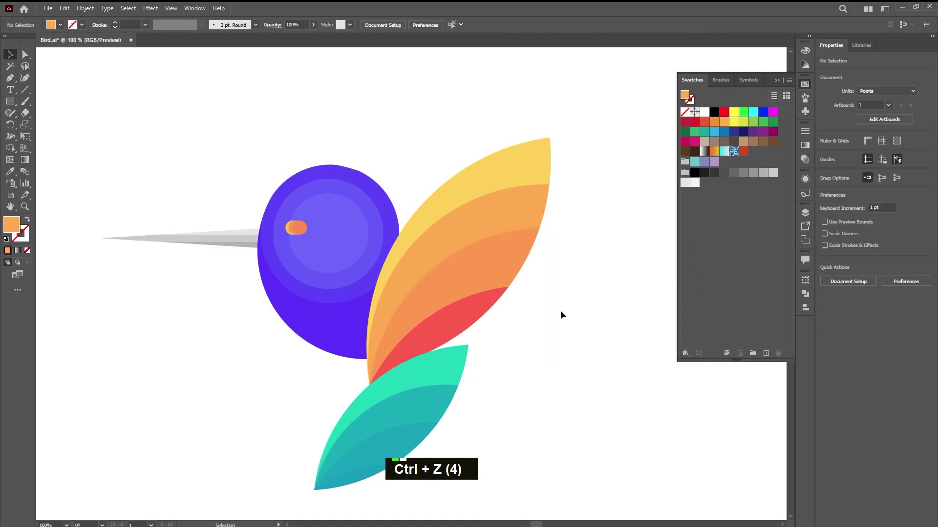
Look at the Creative Cloud libraries, return to the document properties and fit the artboard in view
scroll(561, 310, "down", 2)
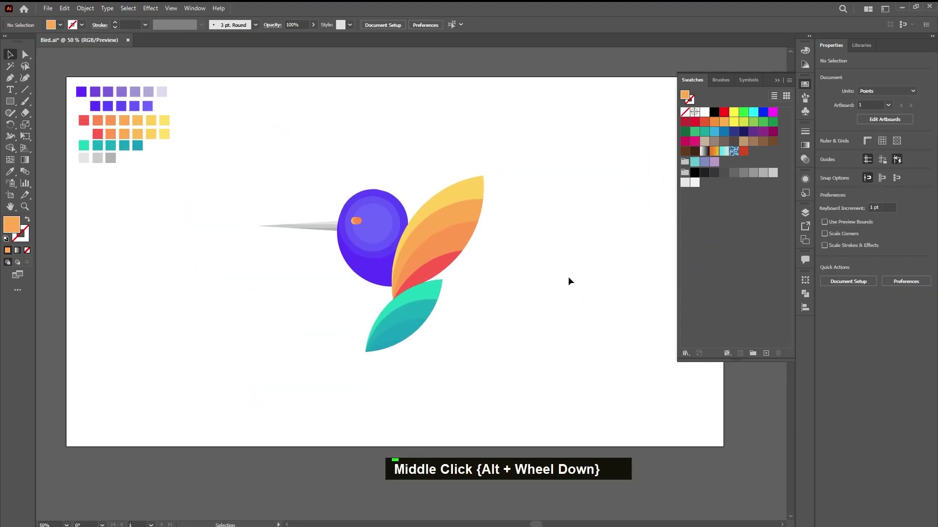
left_click(866, 50)
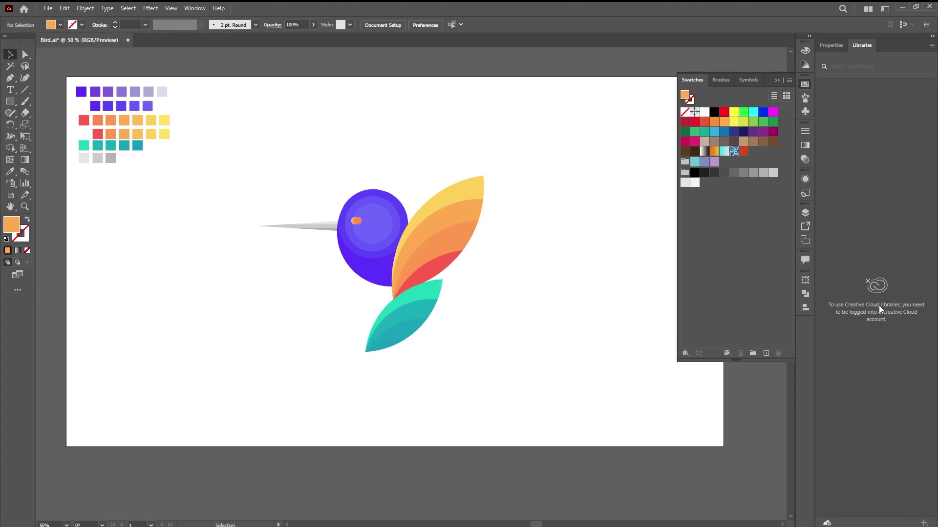
left_click(825, 49)
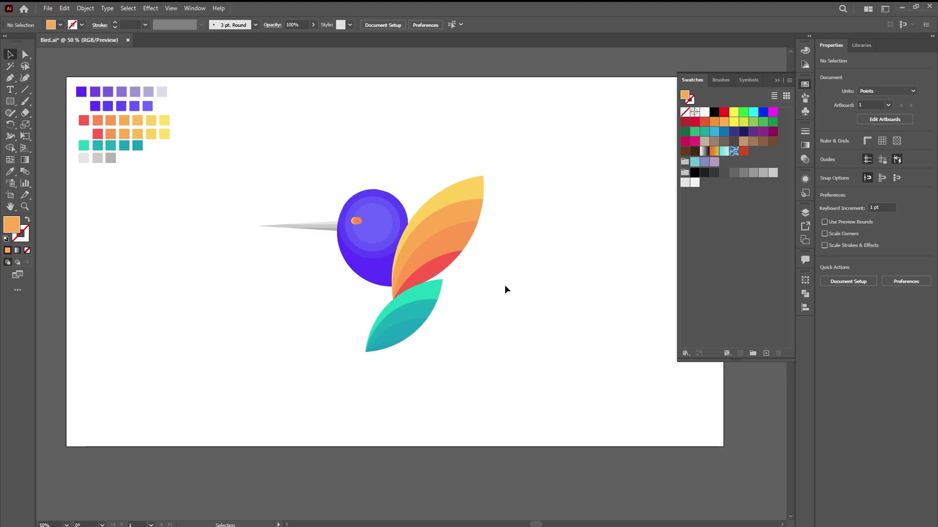
key("ctrl+0")
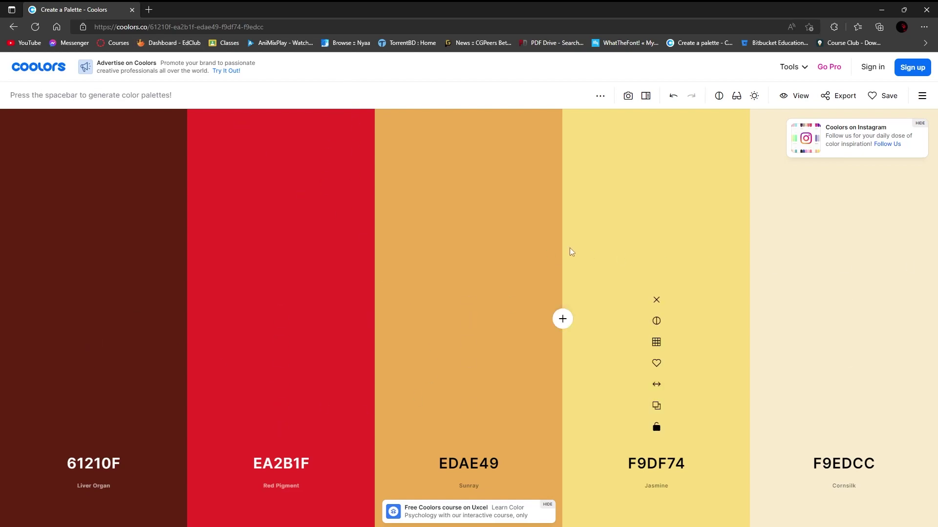
Switch to Coolors in the browser, generate random colour palettes, and export the F7DBA7, F1AB86, C57B57, 1E2D2F, 041F1E palette as an ASE file
key("space")
key("space")
key("space")
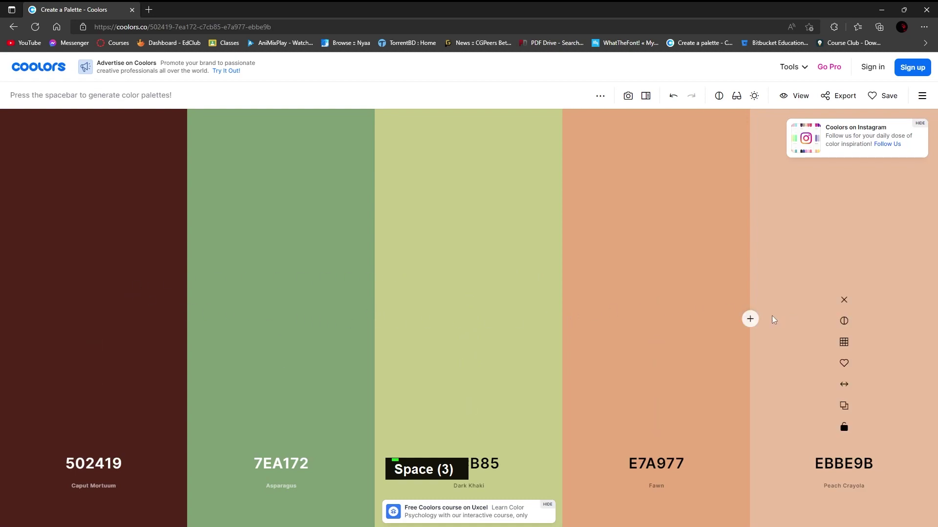
key("space")
key("space")
key("space")
key("space")
key("space")
key("space")
key("space")
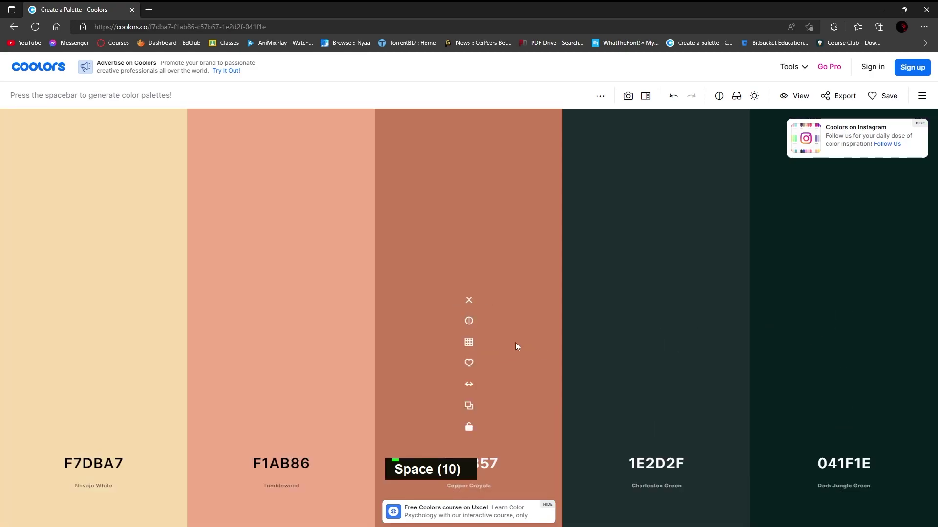
left_click(838, 96)
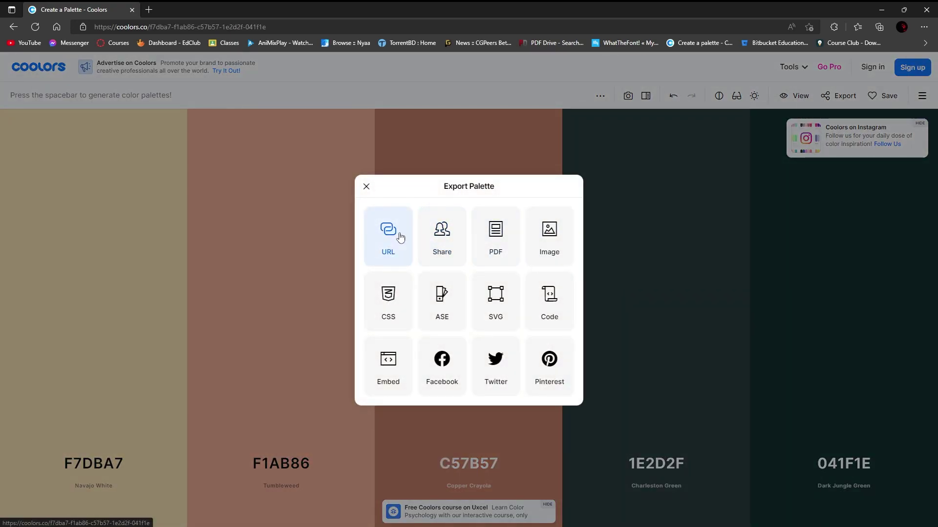
left_click(446, 324)
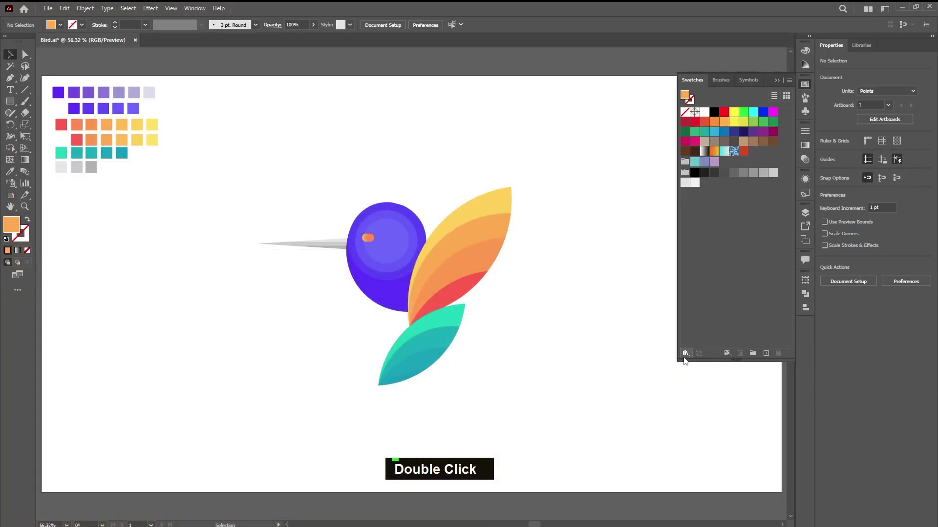
Switch back to Illustrator and load palette (1).ase from the Downloads (D:) drive as a swatch library
left_click(685, 355)
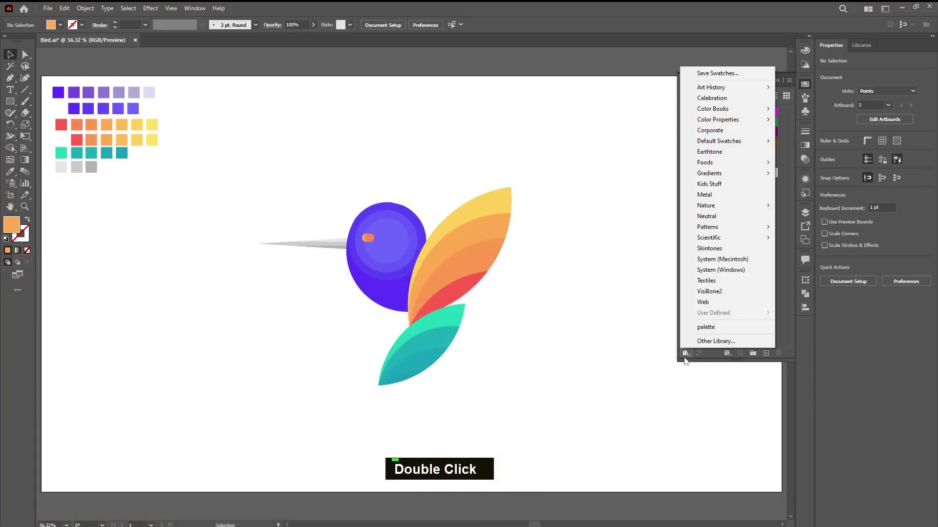
key("Escape")
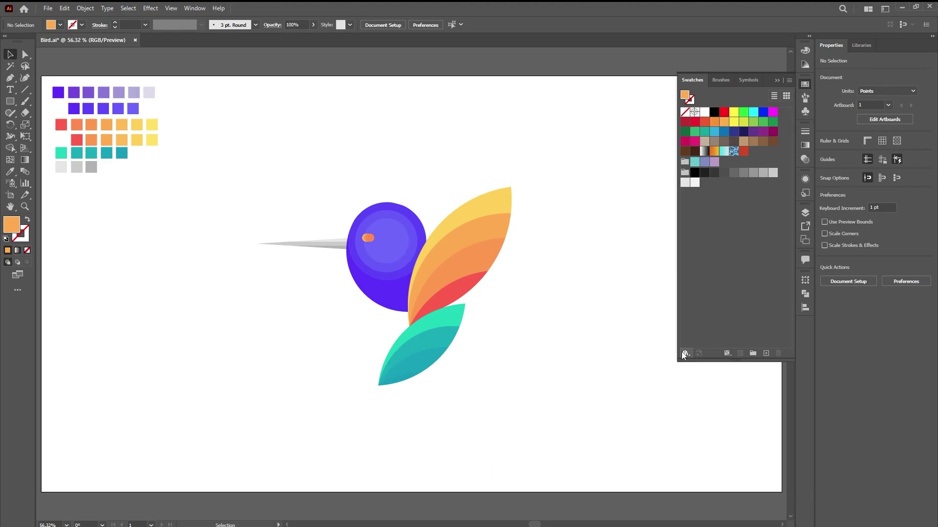
left_click(684, 353)
double_click(737, 340)
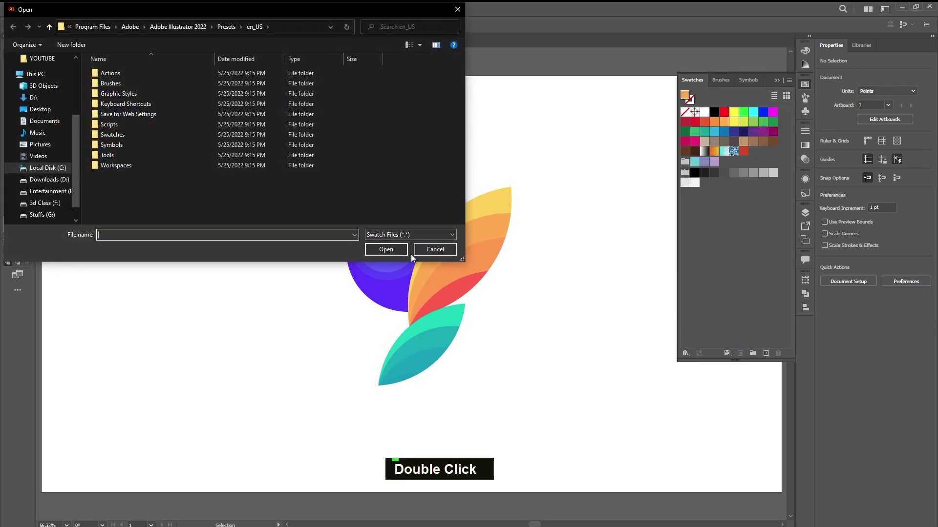
left_click(49, 179)
left_click(111, 95)
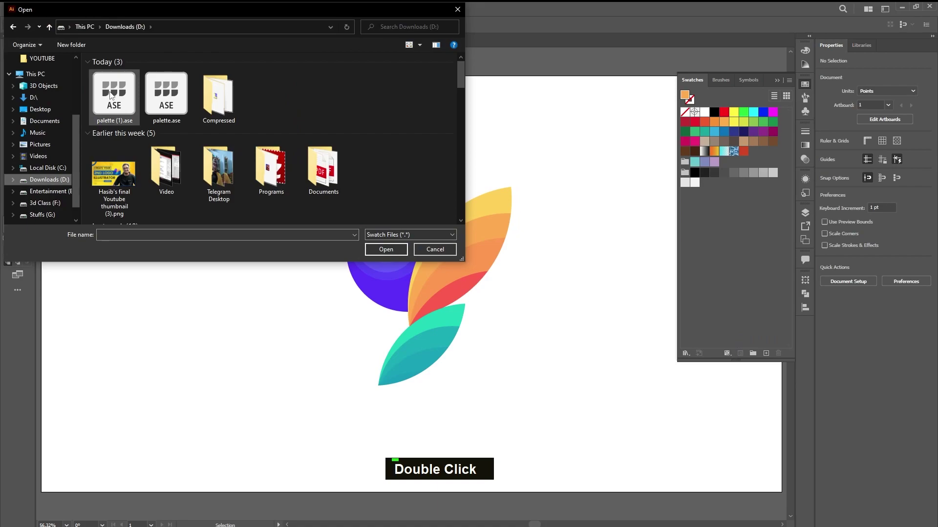
left_click(367, 251)
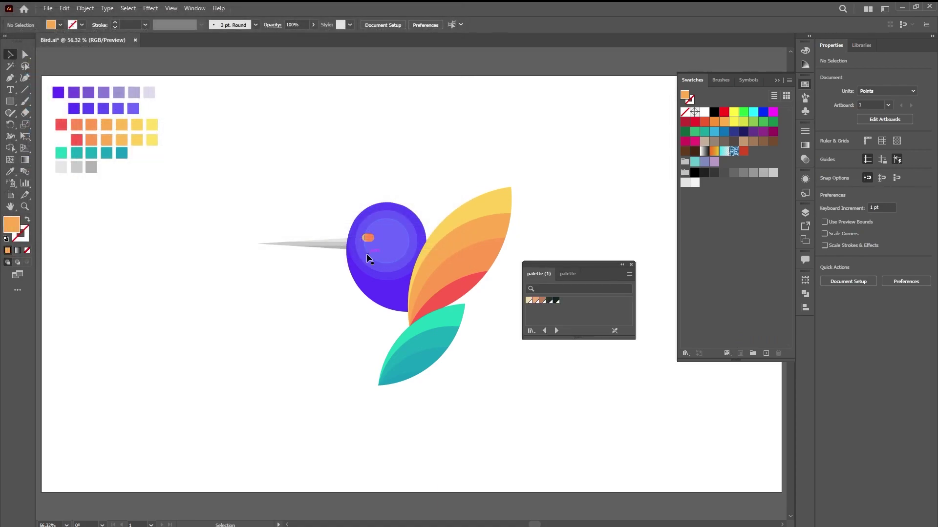
Add all five colours of the palette (1) library to the document swatches and close the library
left_click(557, 301)
double_click(550, 300)
double_click(542, 301)
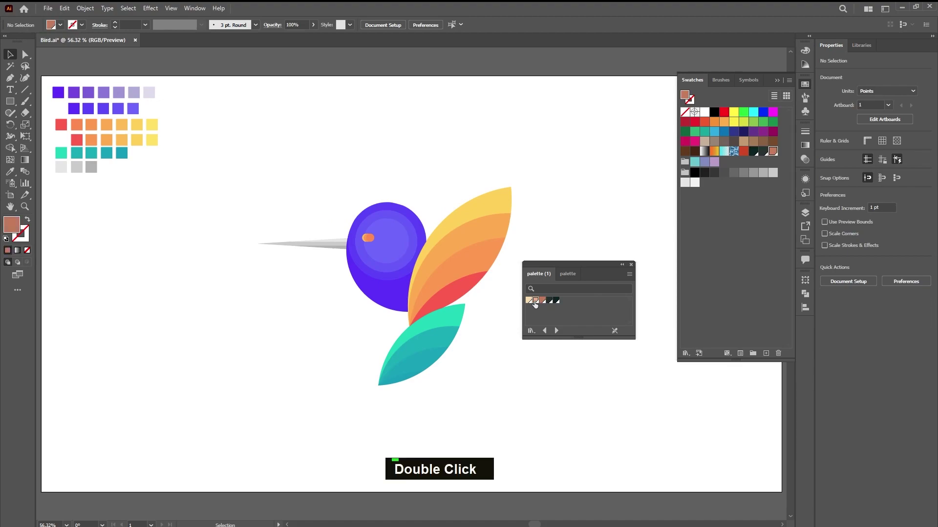
double_click(535, 301)
double_click(528, 300)
left_click(629, 265)
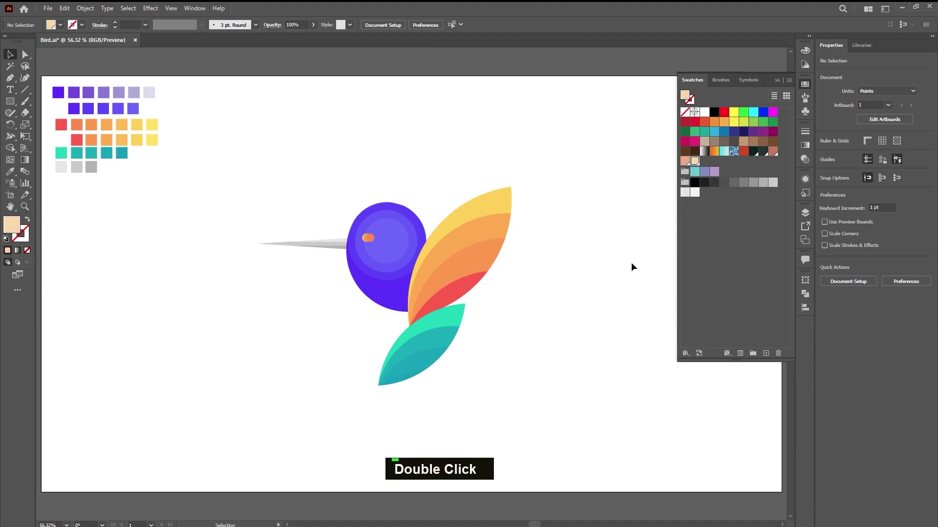
Fill the head's innermost circle with the imported copper-brown swatch and the tail's third band with the custom red swatch
left_click(403, 238)
left_click(773, 151)
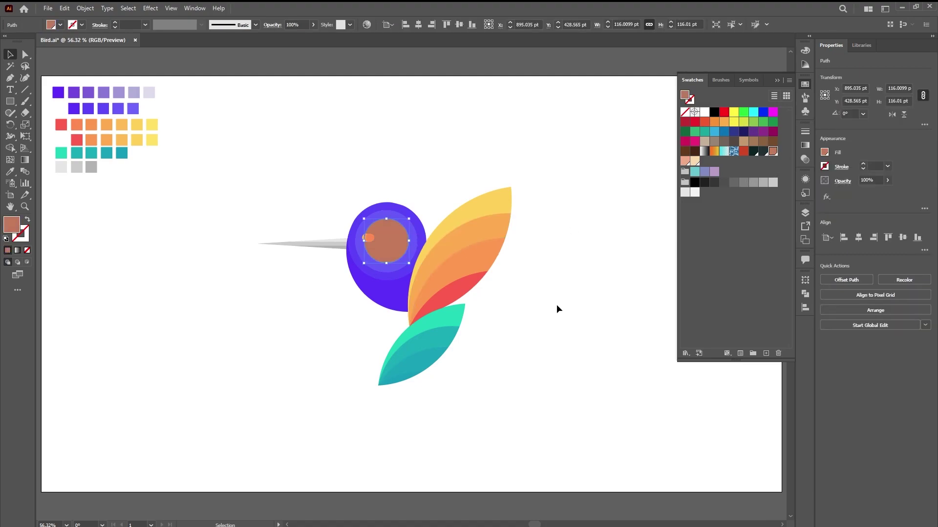
left_click(415, 362)
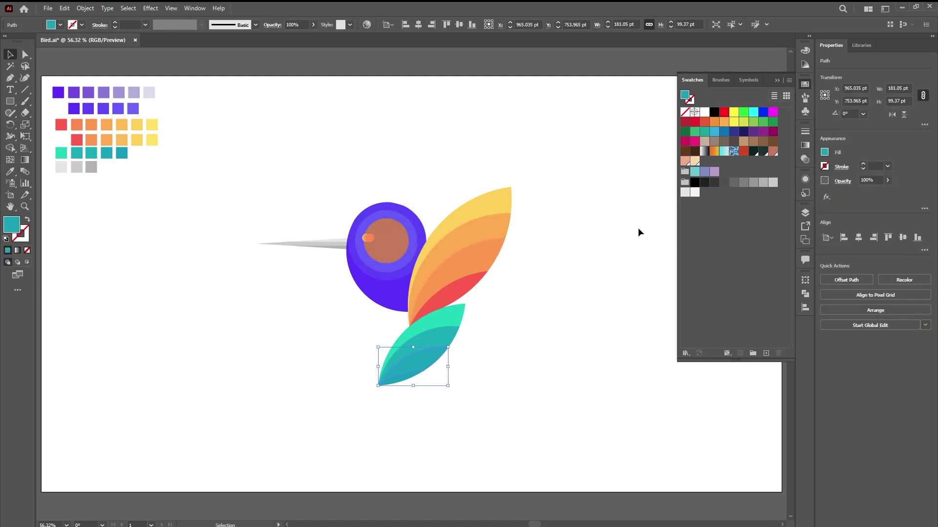
left_click(743, 151)
Fill the tail's top band with the colour group's turquoise swatch, replace it with the periwinkle one, and deselect
left_click(459, 314)
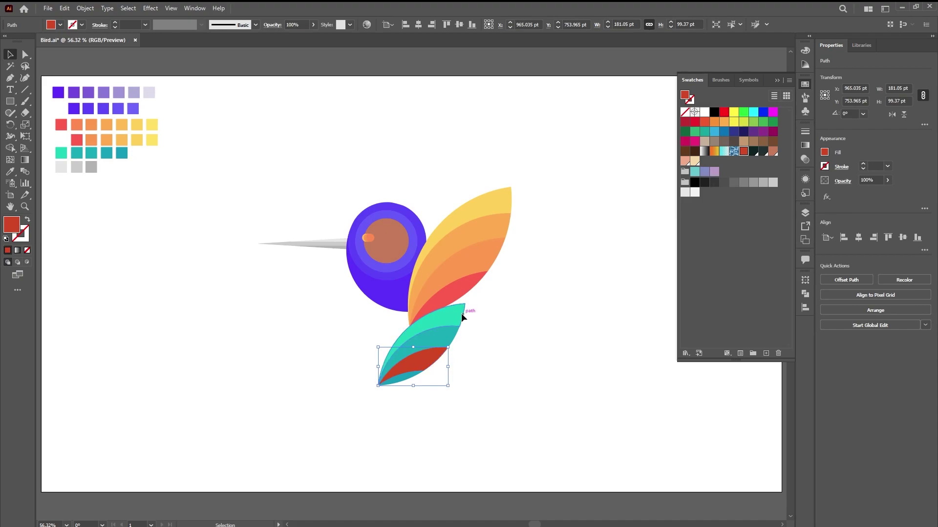
left_click(694, 172)
double_click(555, 277)
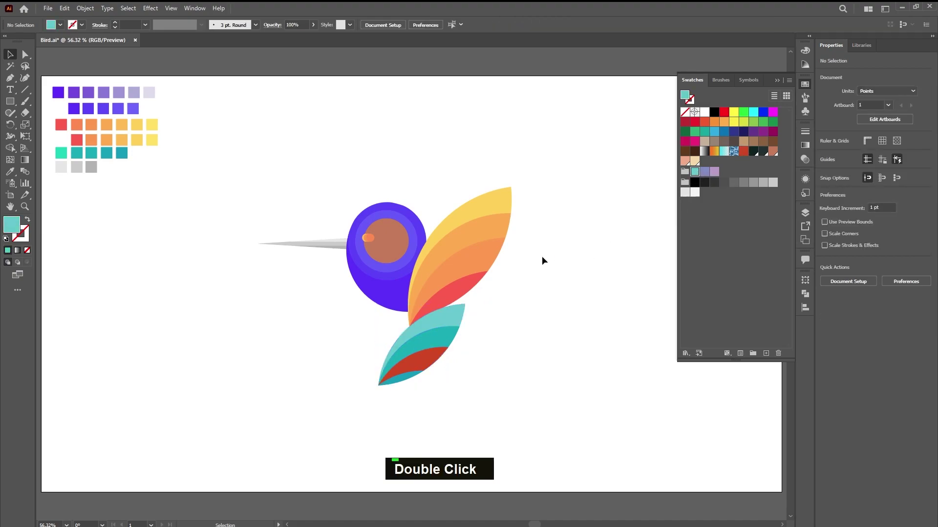
left_click(456, 321)
left_click(704, 171)
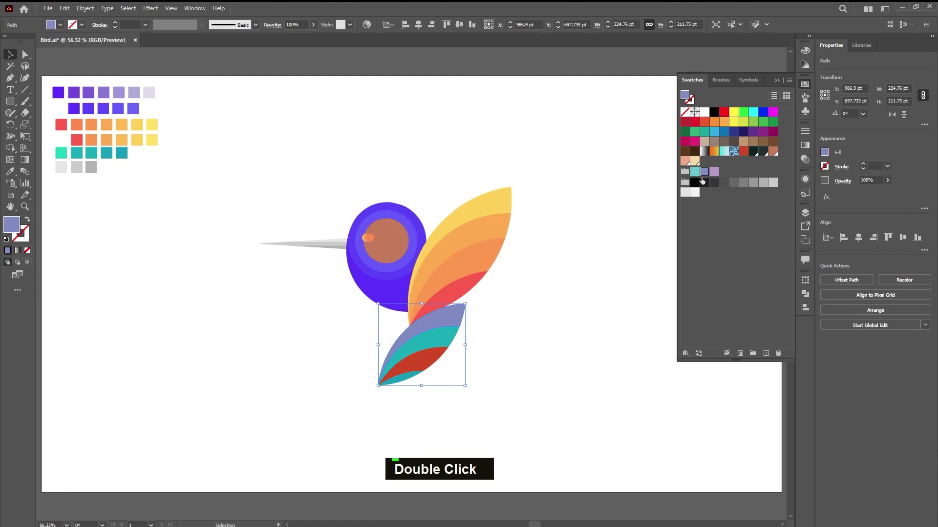
left_click(544, 324)
Select the whole bird, fill it with the orange-yellow gradient swatch, and dismiss the new colour group without creating it
left_click_drag(279, 166, 555, 427)
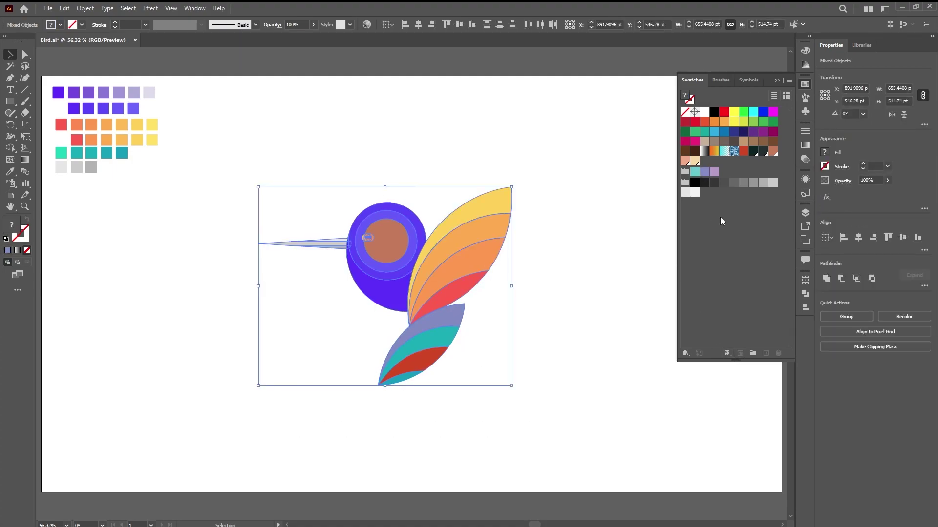
double_click(714, 150)
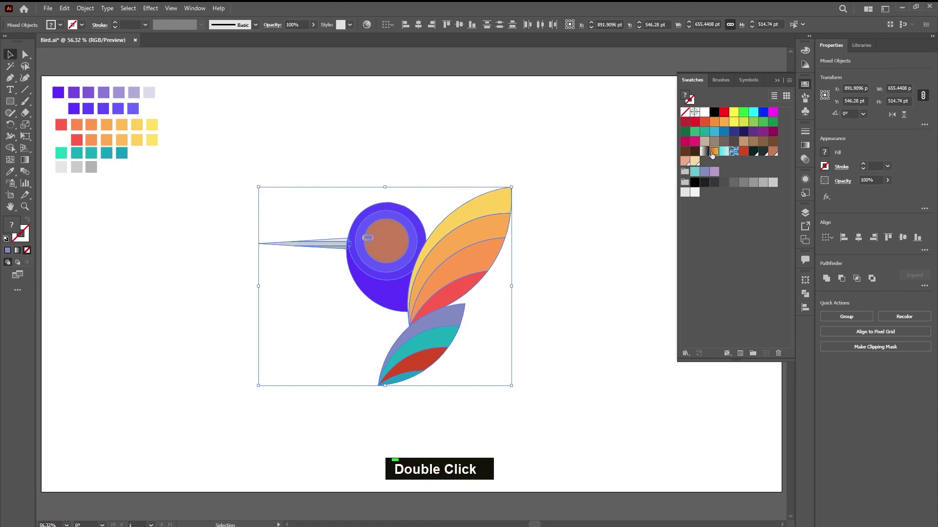
left_click(753, 353)
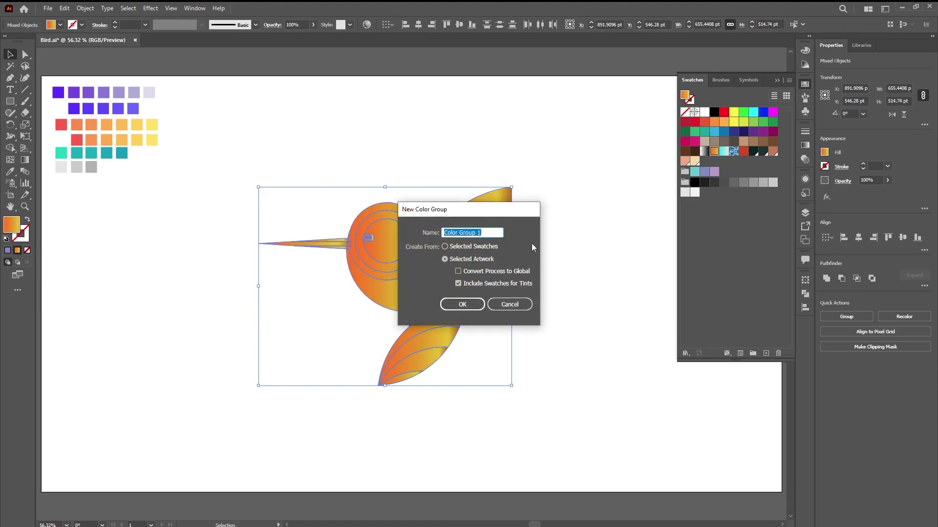
left_click(509, 305)
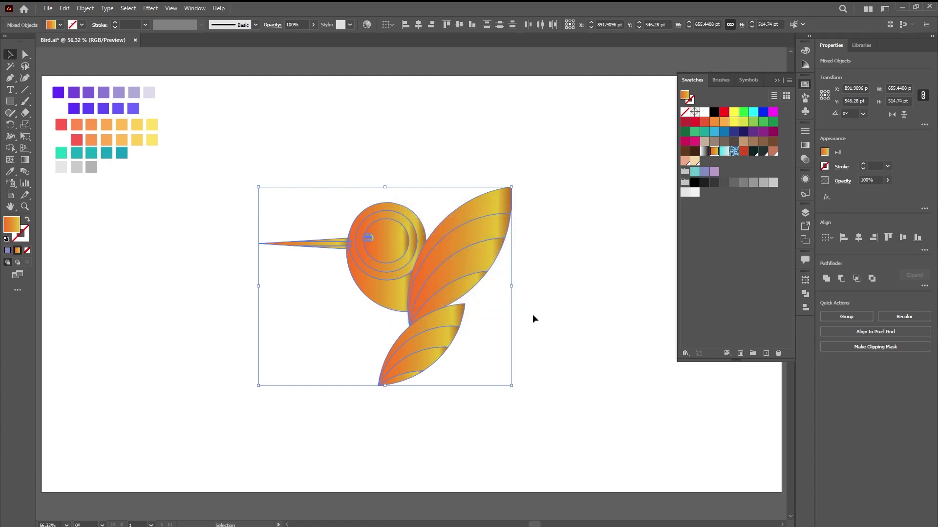
left_click(570, 329)
Undo the gradient and all test fills on the bird, as well as the addition of the imported cream swatch
key("ctrl+z")
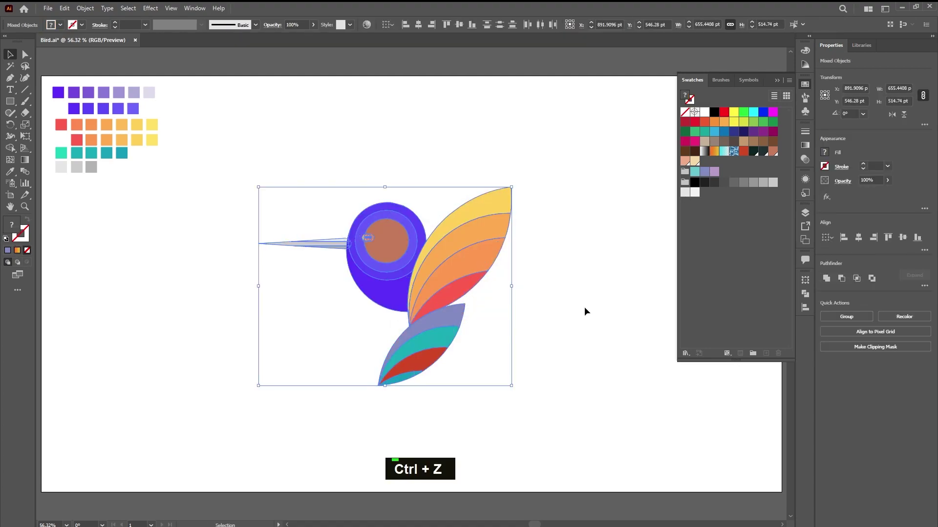
key("ctrl+z")
key("ctrl+z")
key("ctrl+z")
key("ctrl+z")
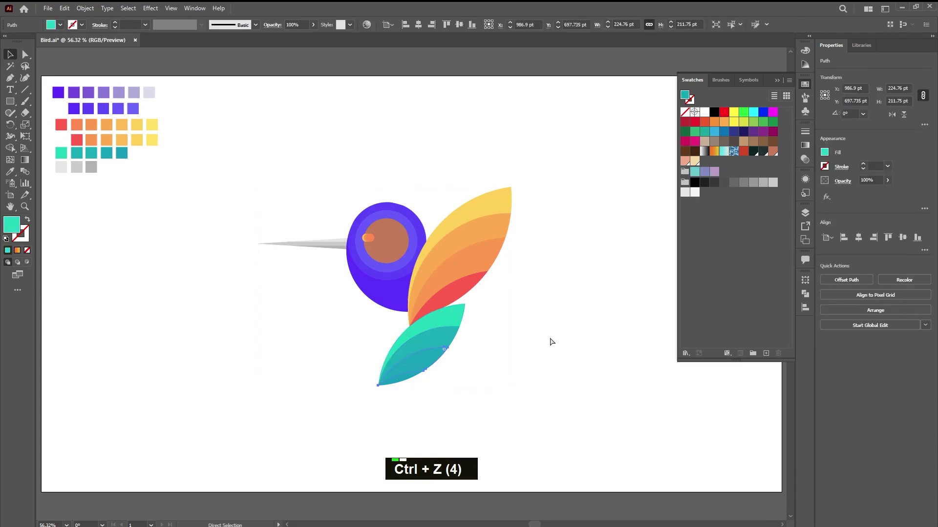
key("ctrl+z")
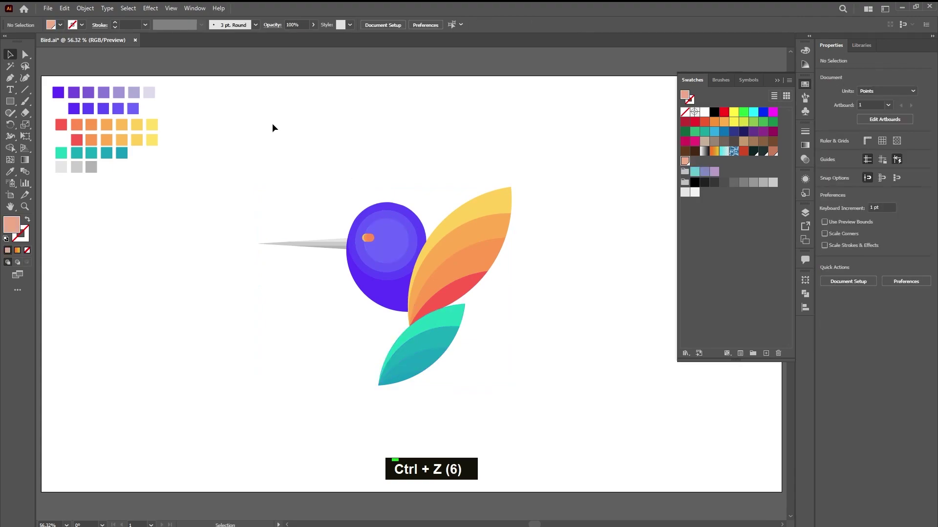
Open the Fruit swatch library and enlarge and reposition its floating panel so all its colour groups show
left_click_drag(287, 138, 536, 396)
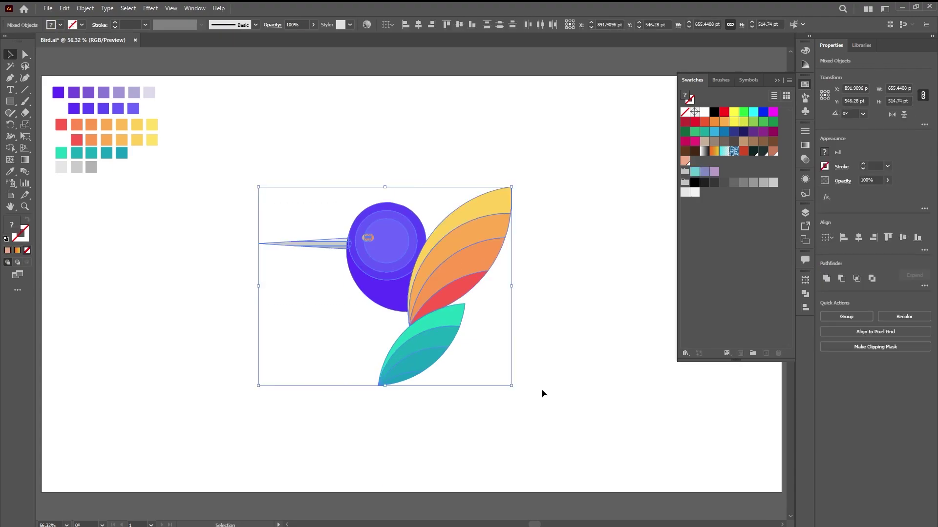
left_click(686, 353)
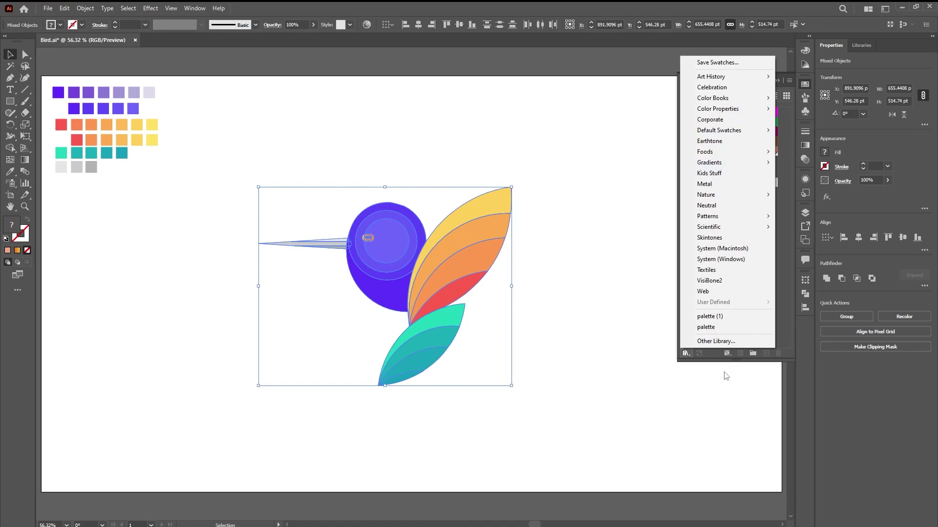
mouse_move(736, 163)
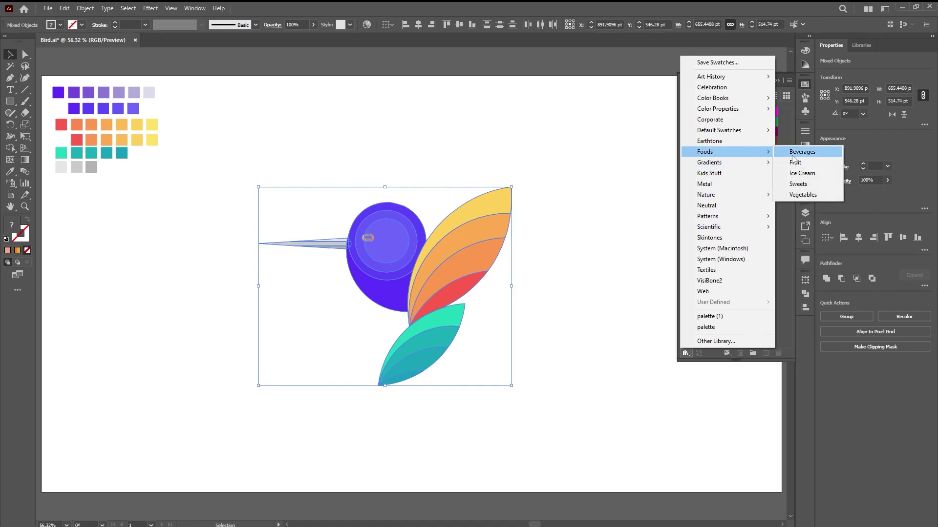
left_click(800, 166)
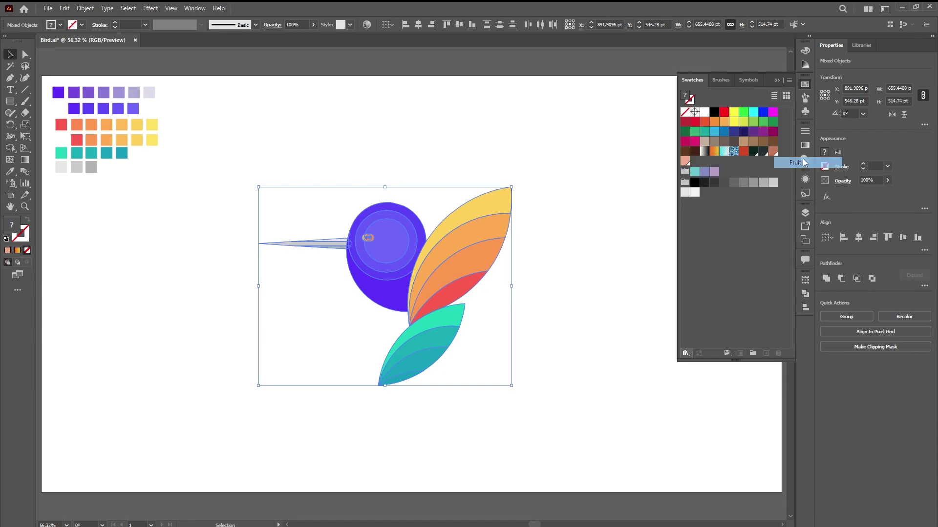
left_click_drag(579, 267, 626, 255)
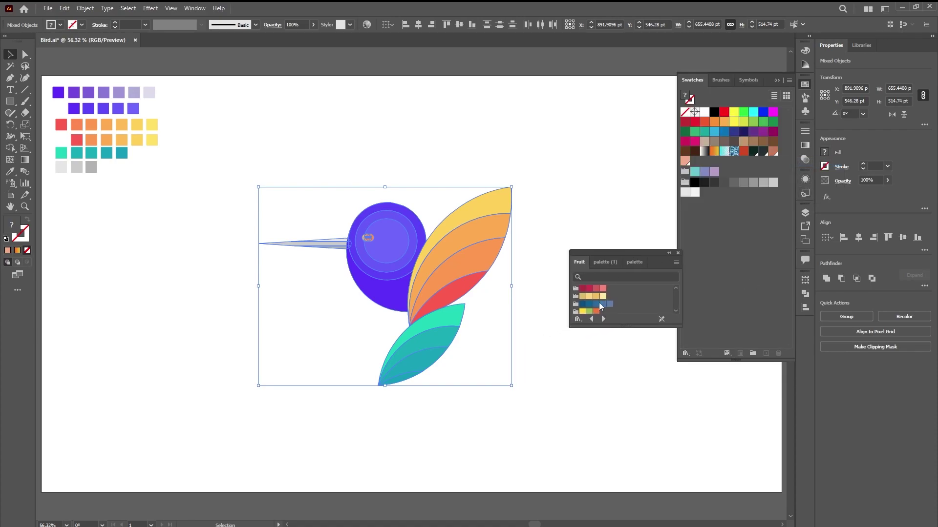
left_click(618, 364)
left_click_drag(617, 327, 619, 463)
left_click_drag(622, 252, 622, 172)
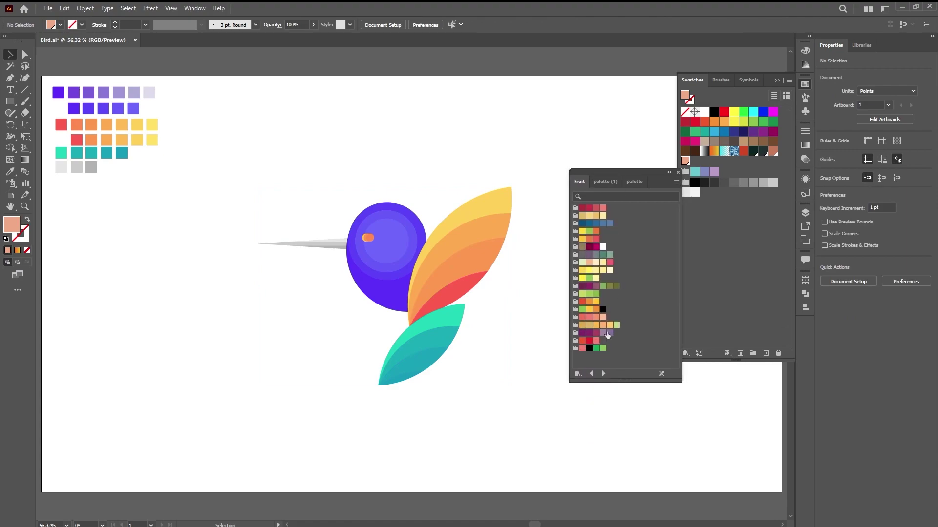
Add the Fruit library's light-green, red-orange-yellow, purple and coral-black-green colour groups to the document swatches, then close the library
left_click(573, 295)
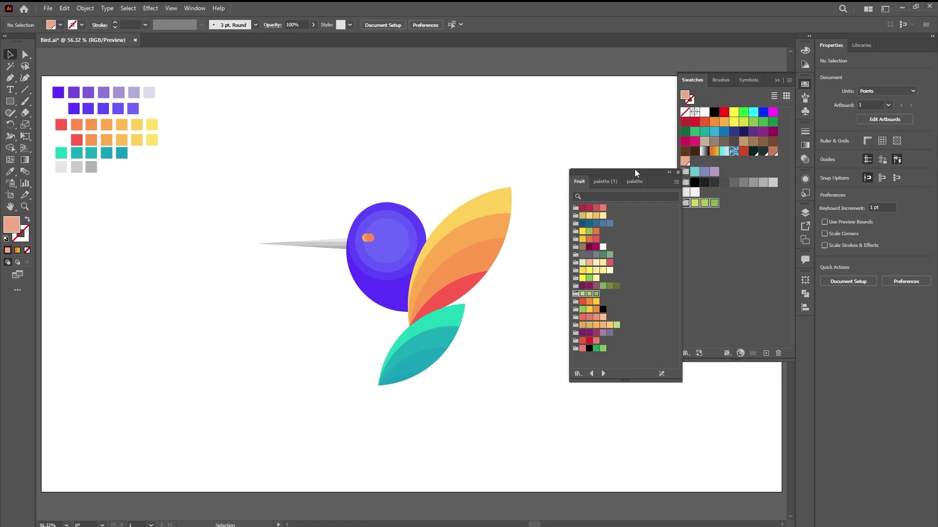
left_click_drag(648, 180, 628, 179)
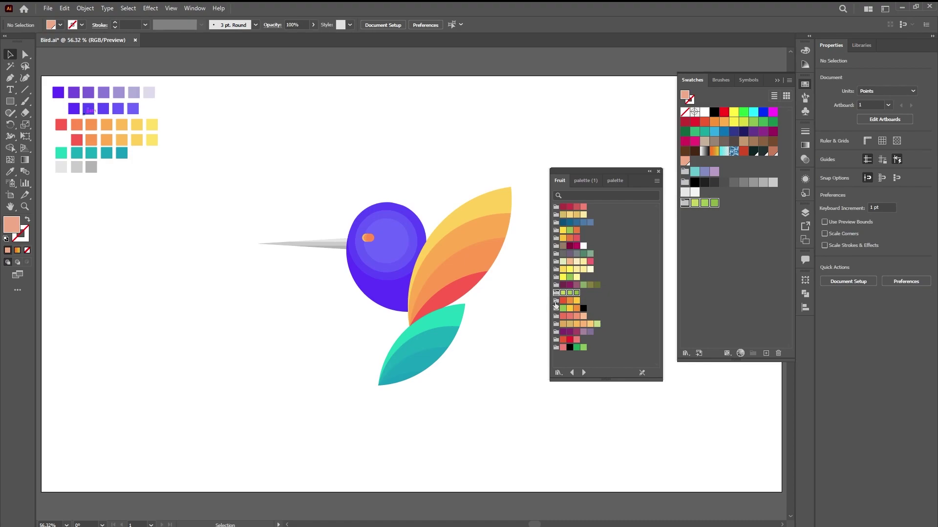
left_click(556, 302)
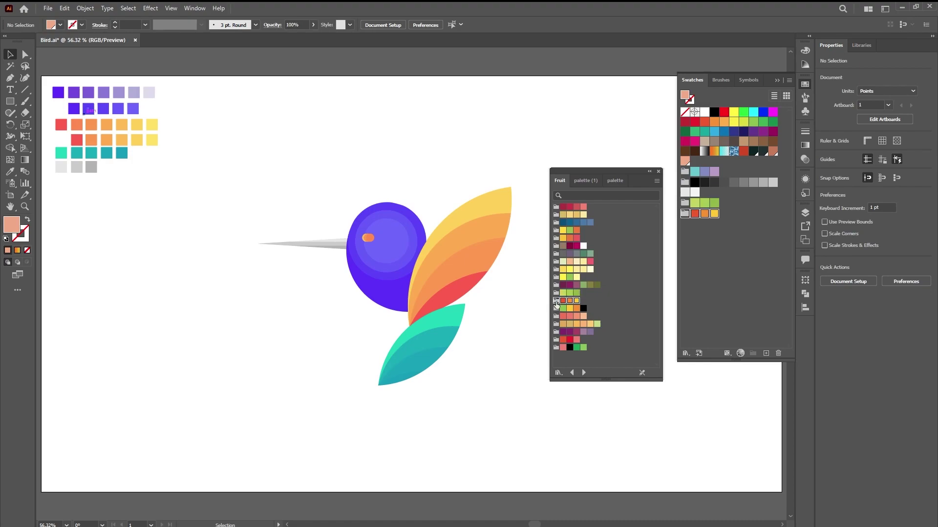
left_click(556, 333)
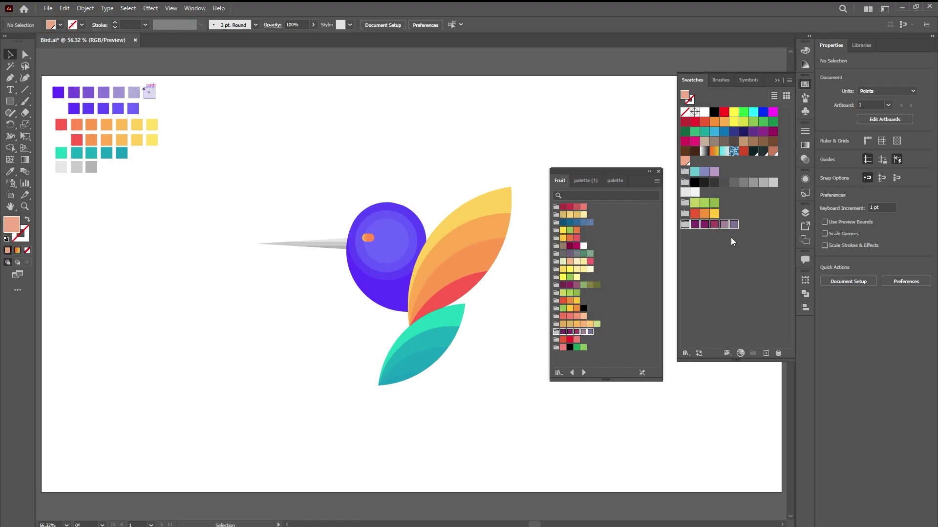
left_click(556, 347)
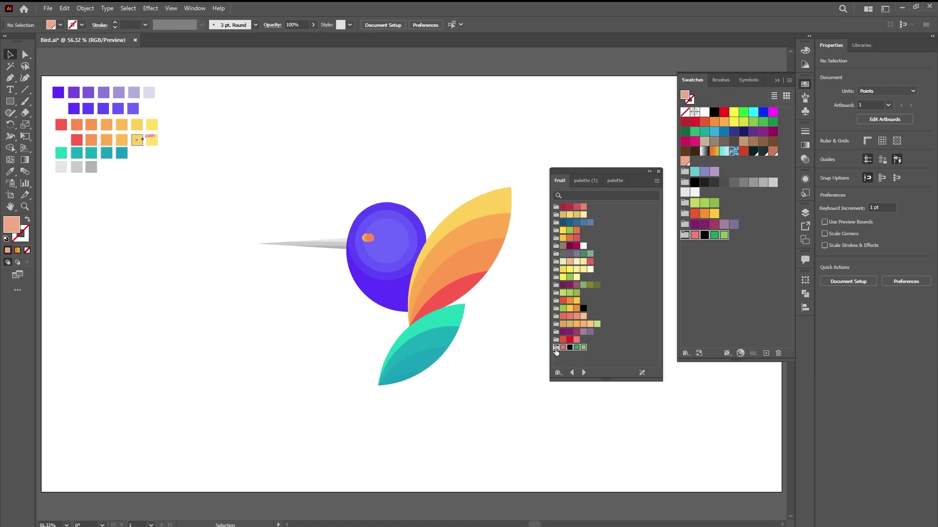
left_click(557, 351, "shift")
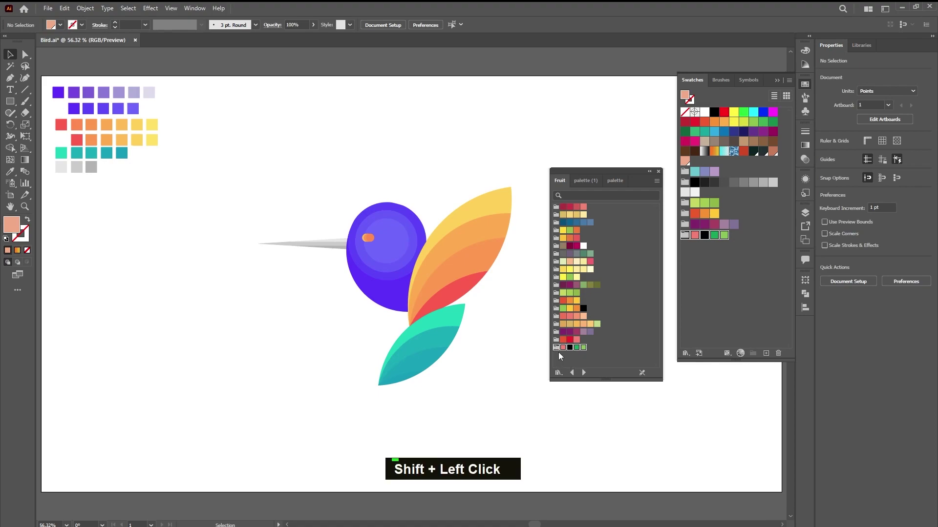
left_click(556, 351, "ctrl")
left_click(556, 350, "ctrl")
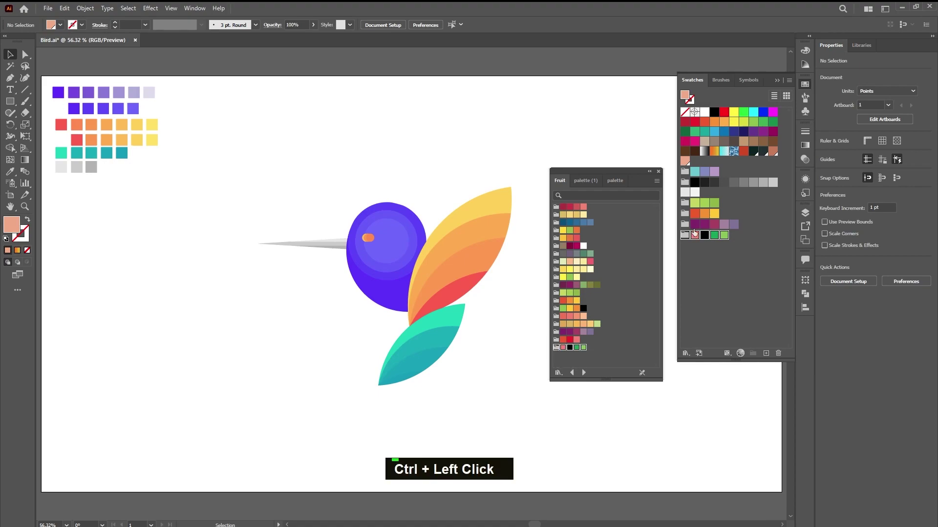
left_click(658, 172)
left_click(693, 264)
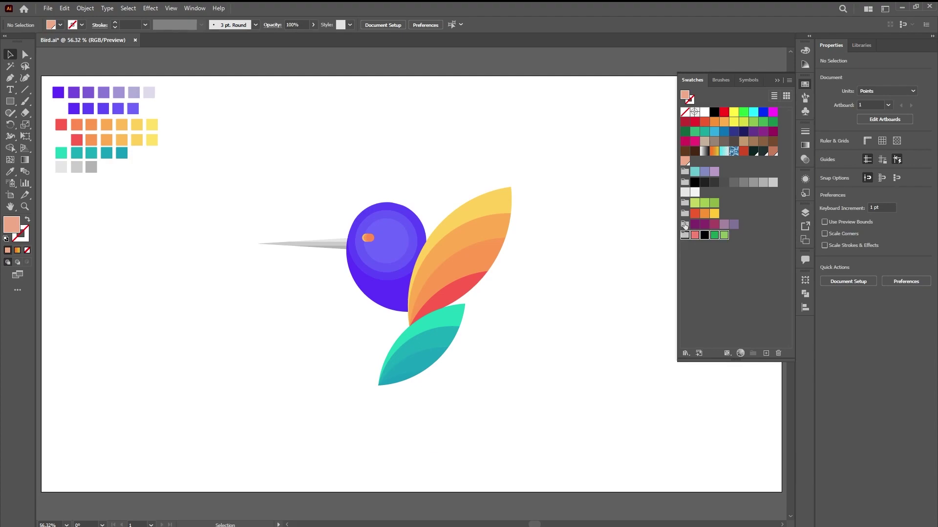
left_click(684, 202, "shift")
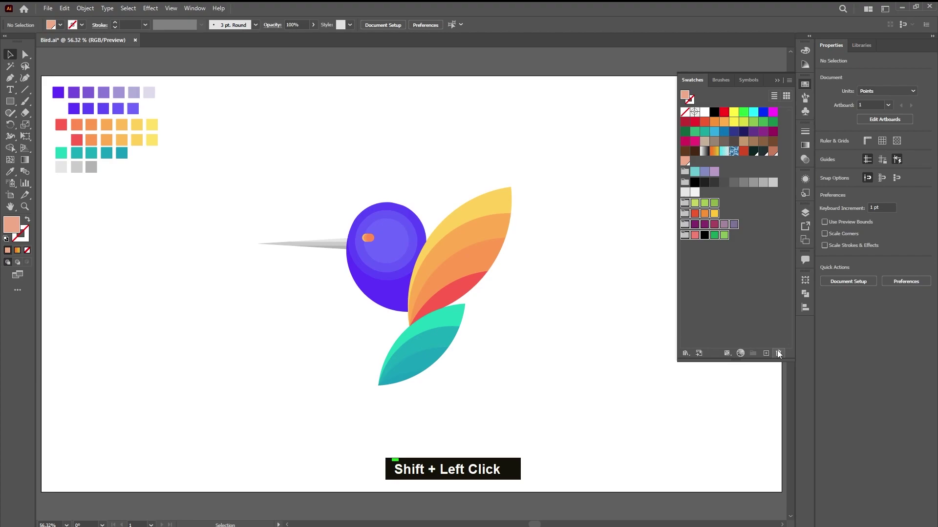
left_click(733, 311)
Fill the tail's top band with the light green and its second band with the darker green of the coral-black-green group
left_click(446, 320)
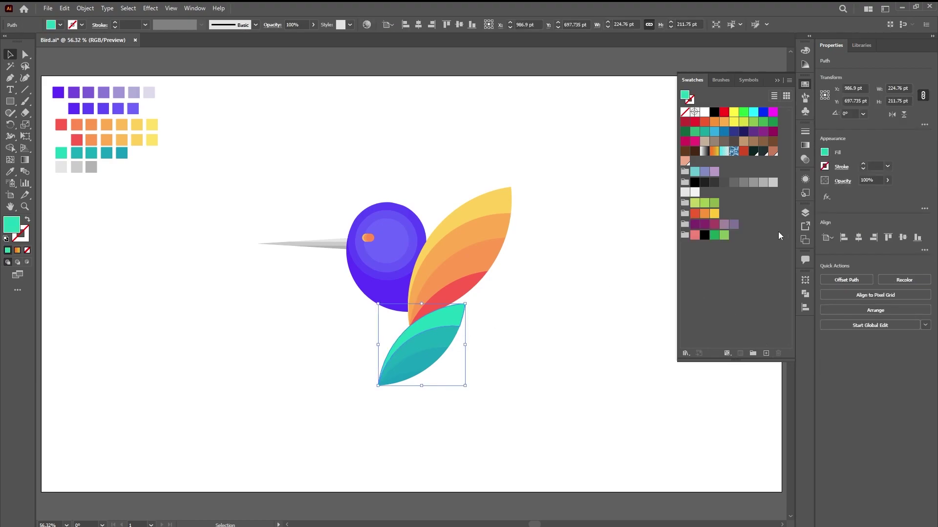
left_click(724, 235)
left_click(446, 343)
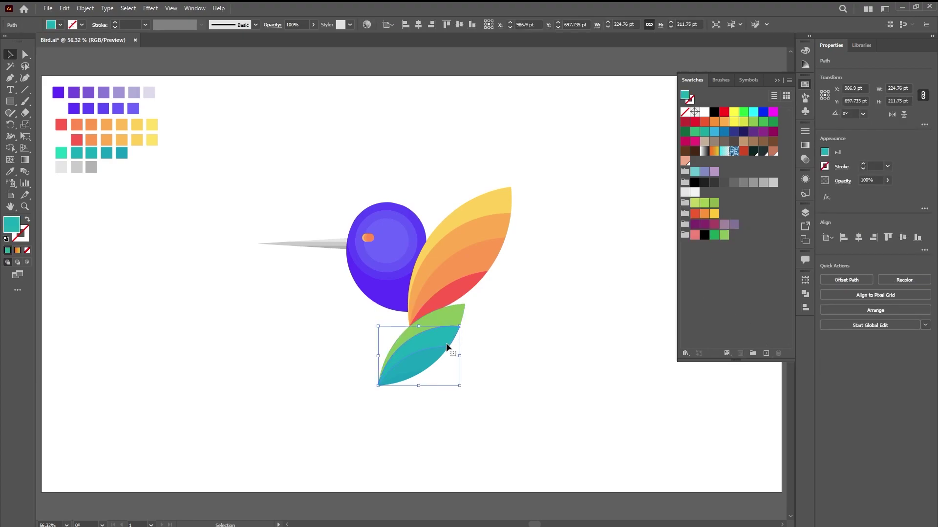
left_click(718, 236)
double_click(555, 324)
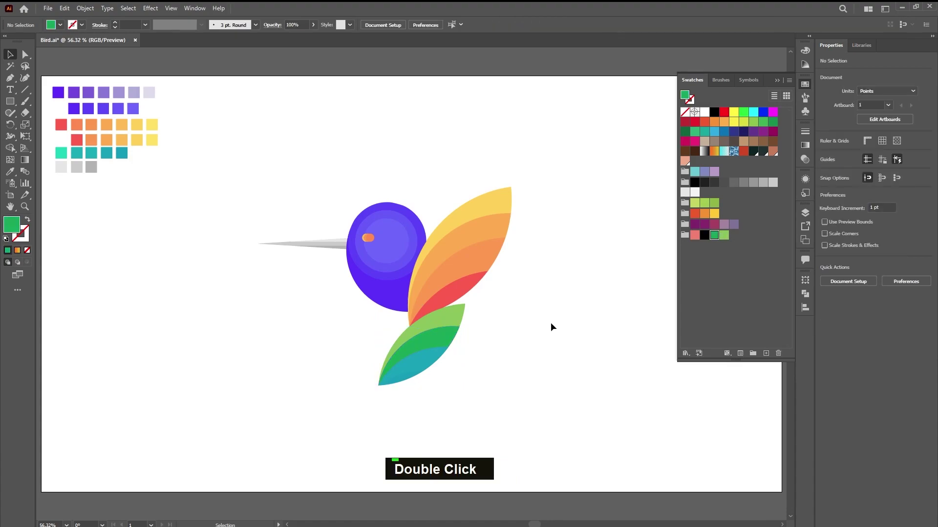
Fill the tail's third band with the all-green group's lightest swatch and the lowest band with its darkest swatch
left_click(429, 366)
left_click(694, 202)
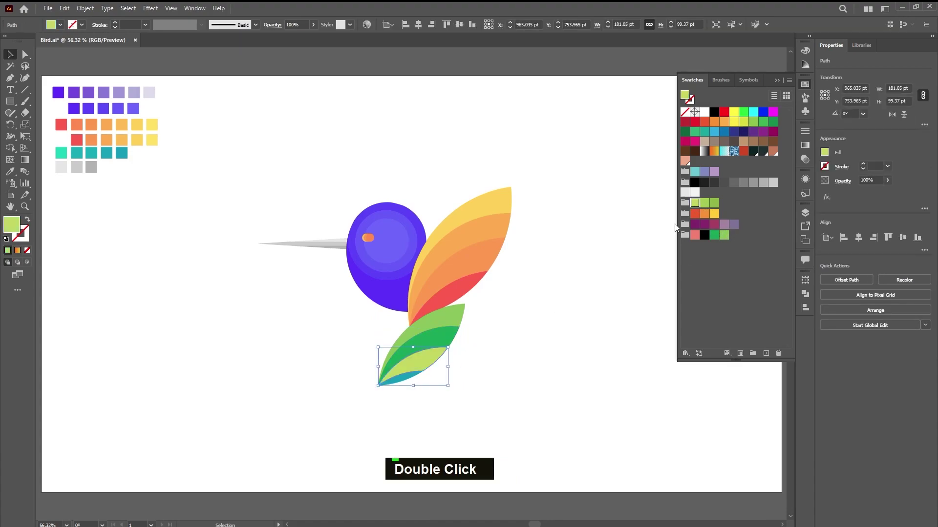
double_click(485, 367)
left_click(410, 379)
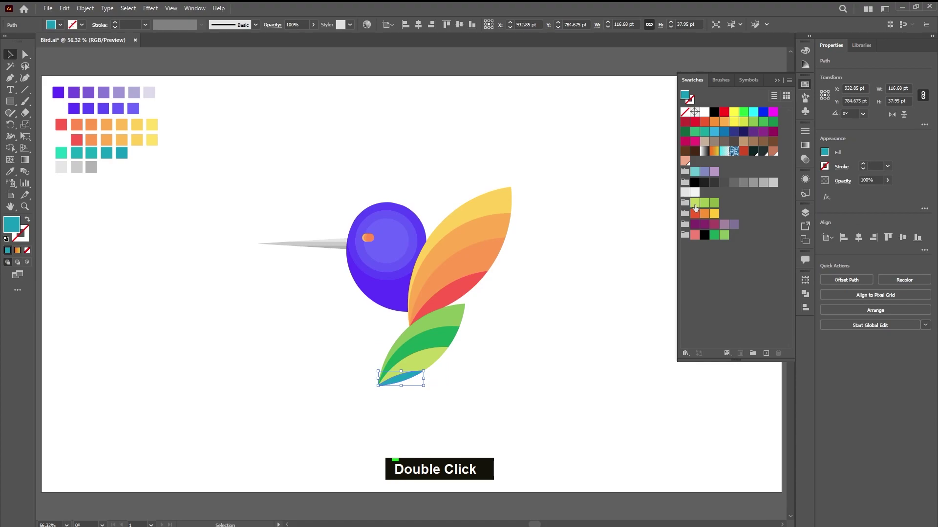
left_click(694, 205)
double_click(544, 315)
left_click(400, 382)
left_click(714, 203)
double_click(432, 400)
scroll(461, 374, "up", 4)
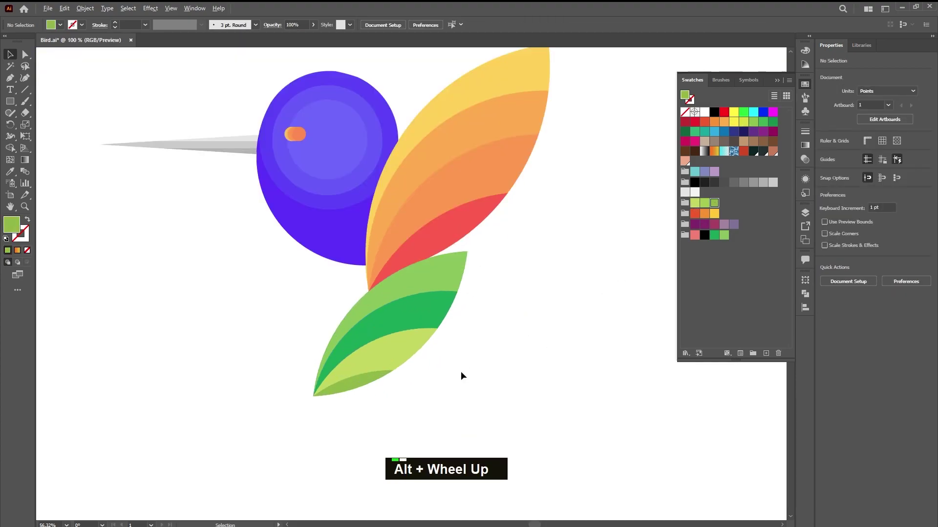
scroll(547, 400, "down", 4)
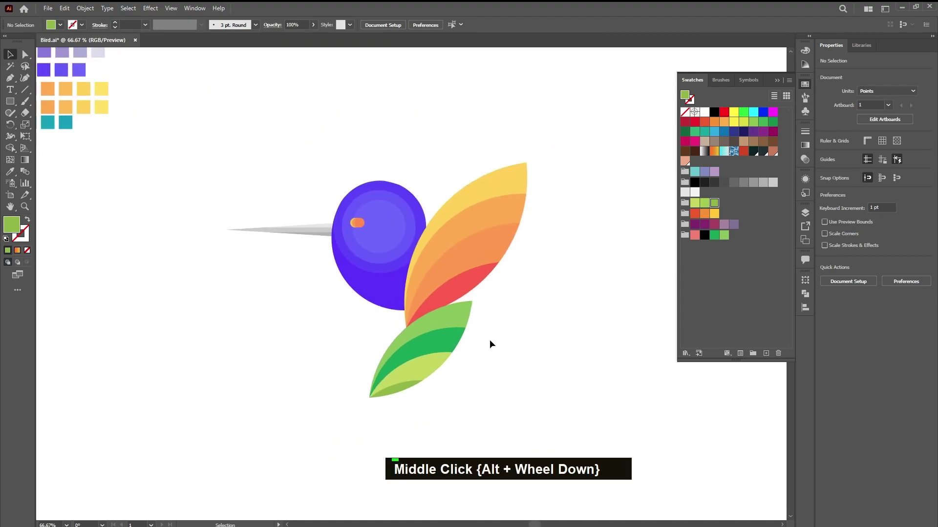
left_click_drag(285, 121, 570, 370)
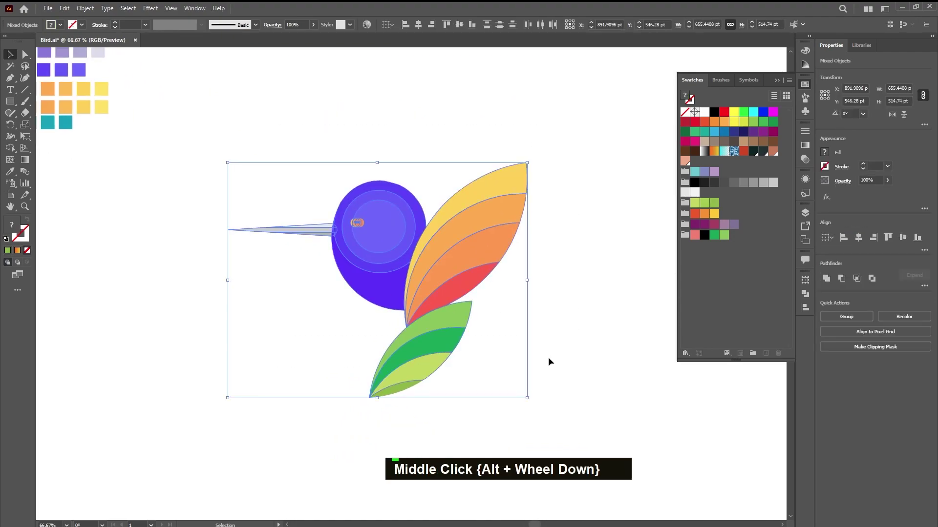
left_click(557, 343)
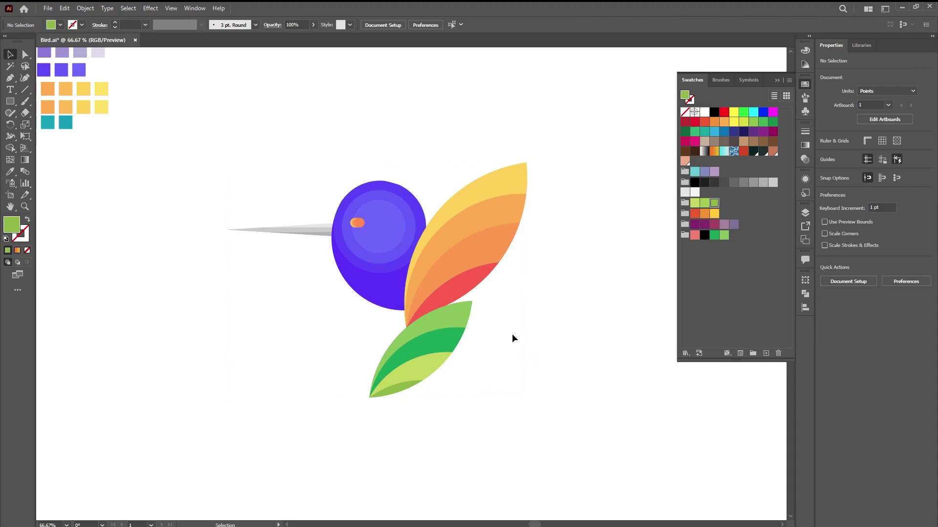
scroll(511, 333, "down", 1, "alt")
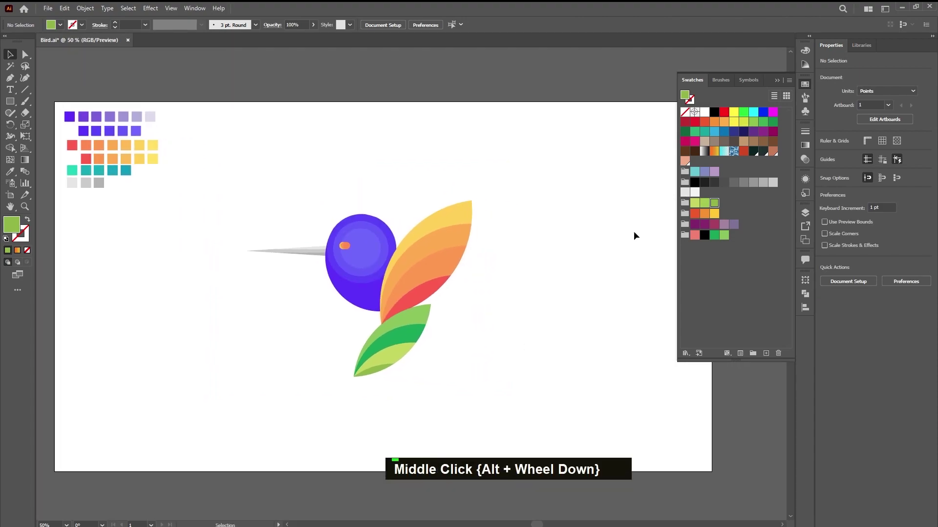
Delete the four colour groups added from the Fruit library from the document swatches
left_click(685, 214, "shift")
left_click(684, 235, "shift")
left_click(778, 352)
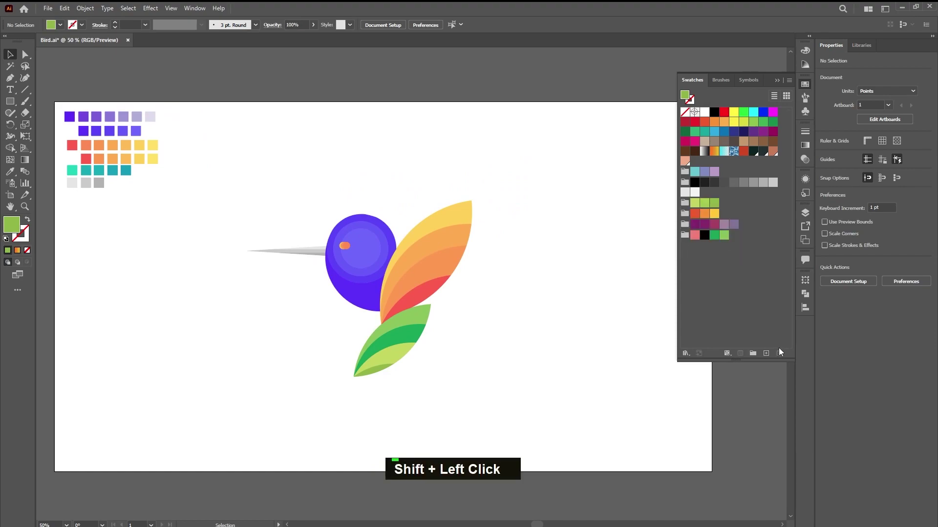
left_click(685, 203, "shift")
left_click(685, 214, "shift")
left_click(685, 234, "shift")
left_click(778, 352)
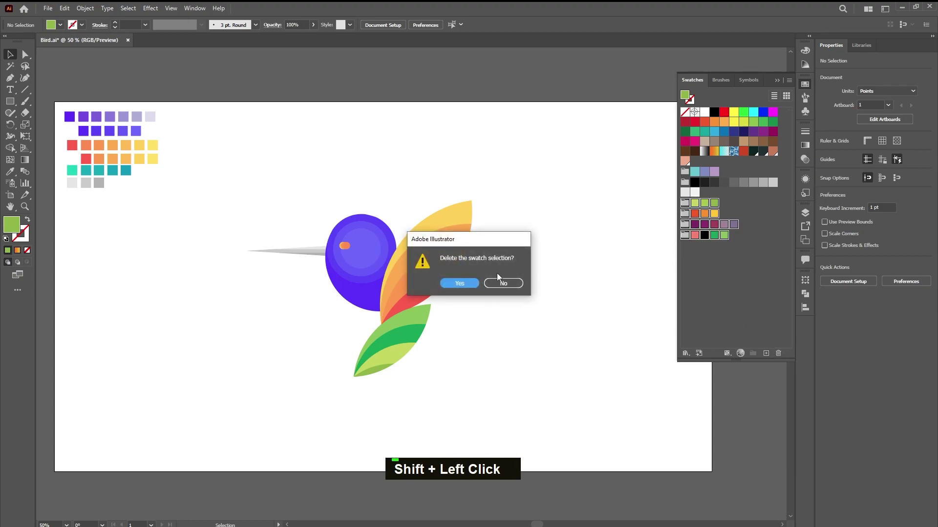
left_click(459, 284)
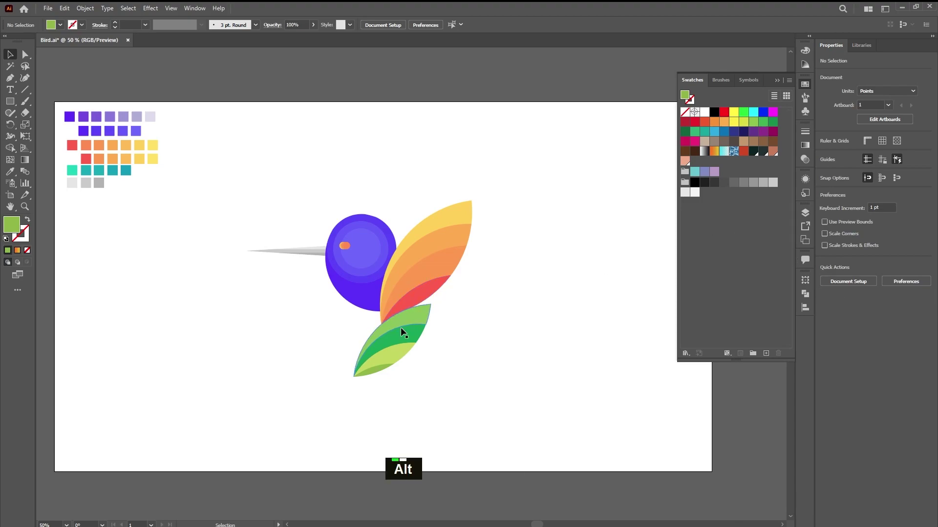
scroll(400, 328, "up", 2, "alt")
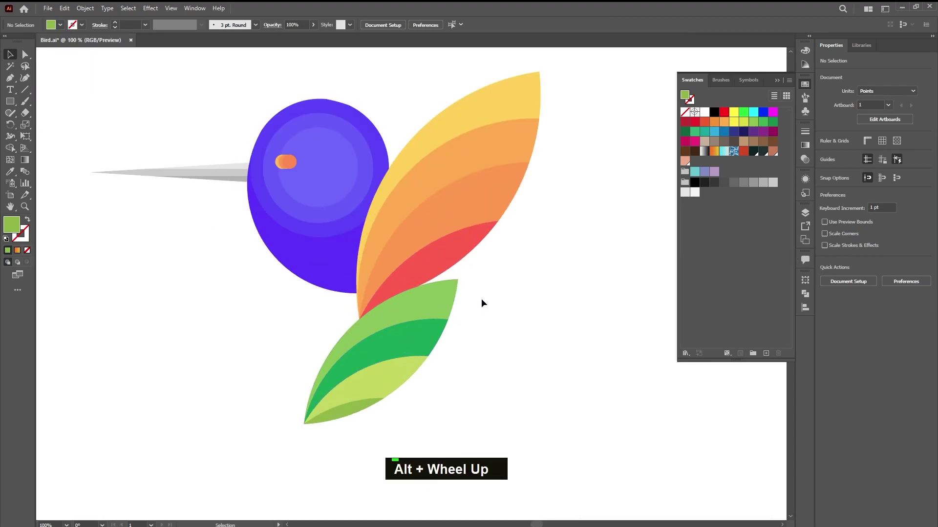
scroll(503, 302, "down", 2, "alt")
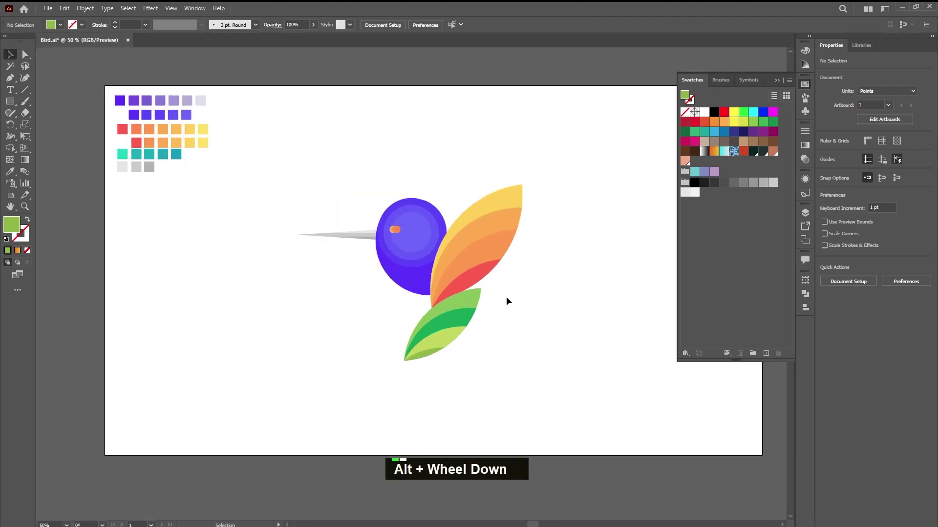
left_click_drag(309, 184, 552, 417)
left_click(592, 244)
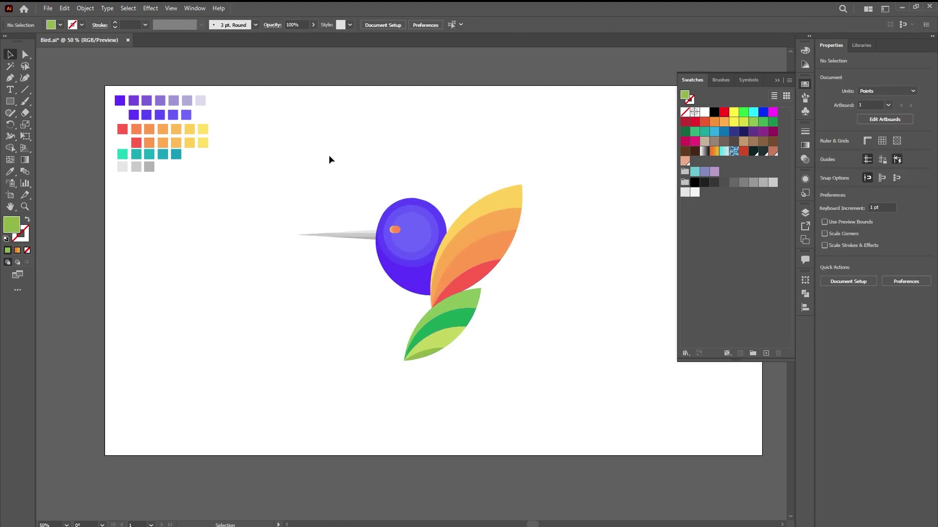
left_click(396, 231)
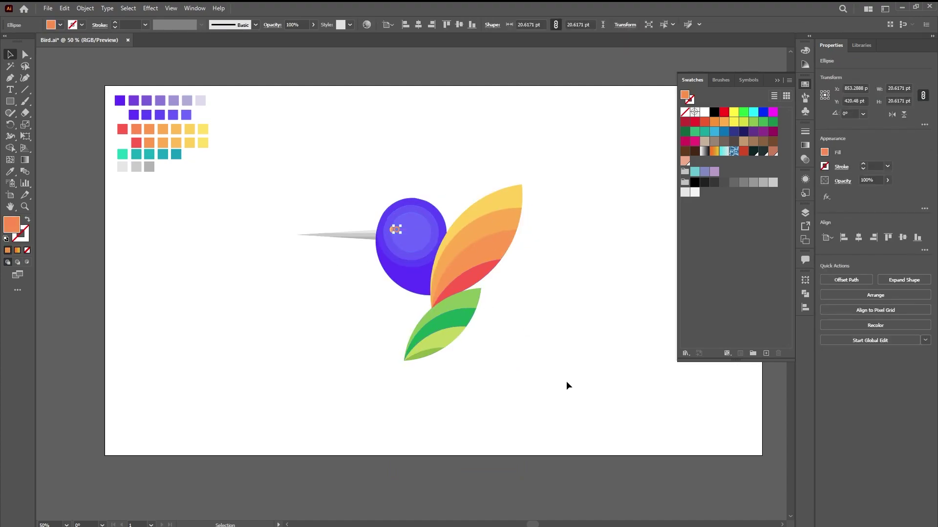
Select the whole bird, open Recolor Artwork with its advanced options, and go through the list of current colours
double_click(356, 247)
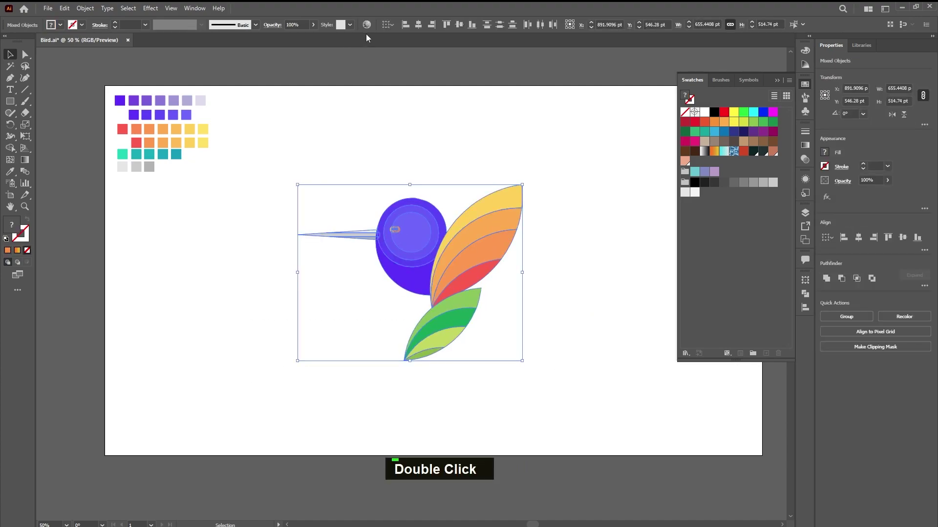
left_click(367, 25)
left_click_drag(400, 145, 659, 93)
left_click(777, 79)
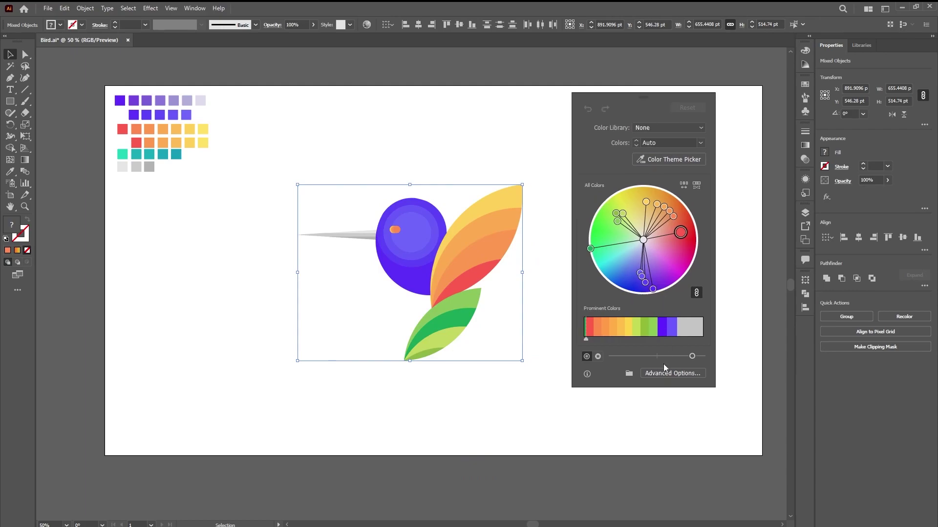
left_click(662, 373)
left_click_drag(691, 138, 741, 115)
scroll(679, 266, "down", 5)
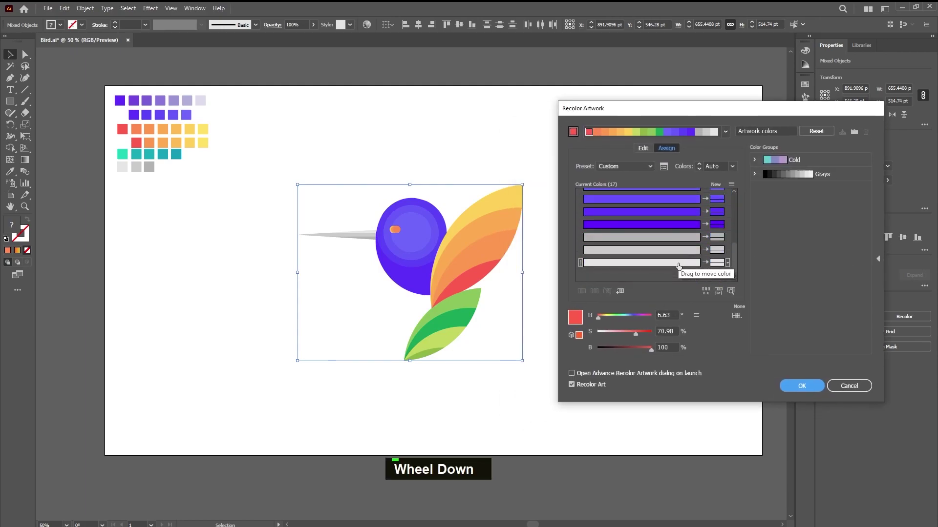
Browse the harmony rules for the bird's artwork colours and try the Pentagram rule
scroll(678, 266, "up", 5)
left_click(725, 131)
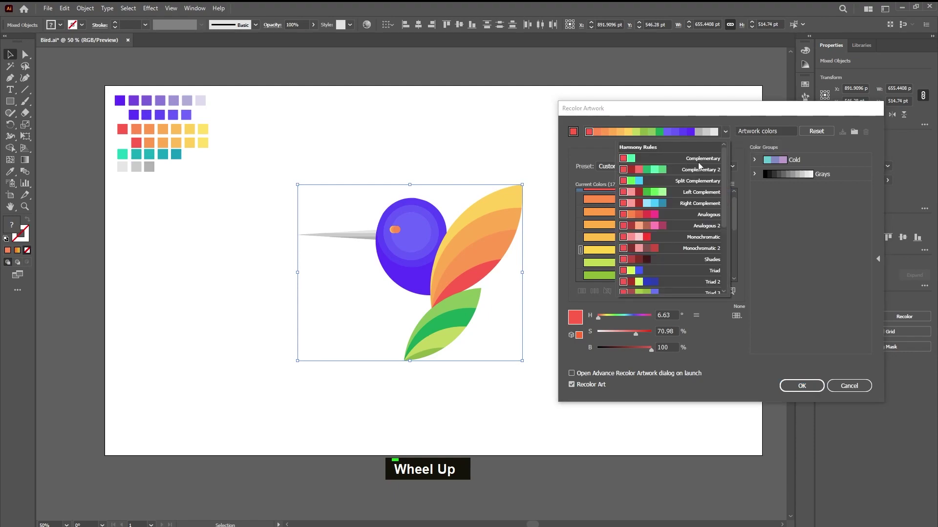
left_click_drag(726, 186, 725, 271)
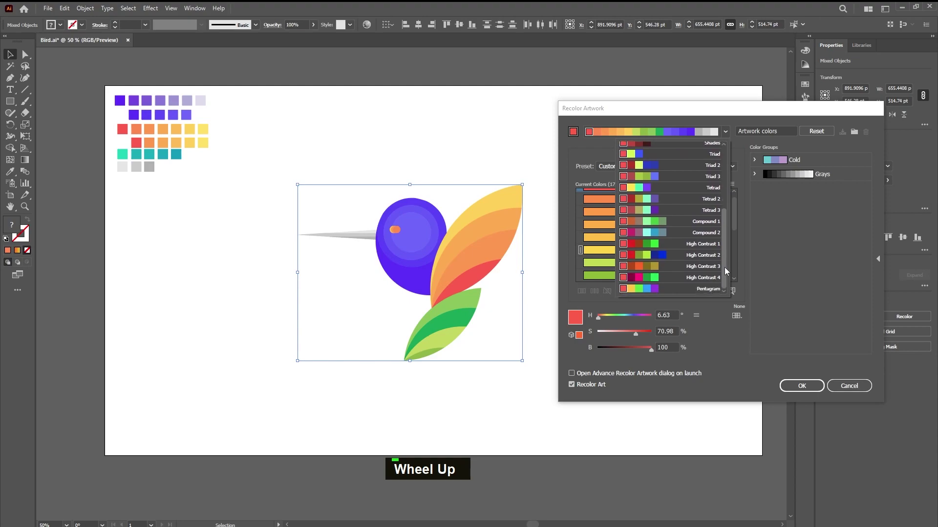
left_click(642, 292)
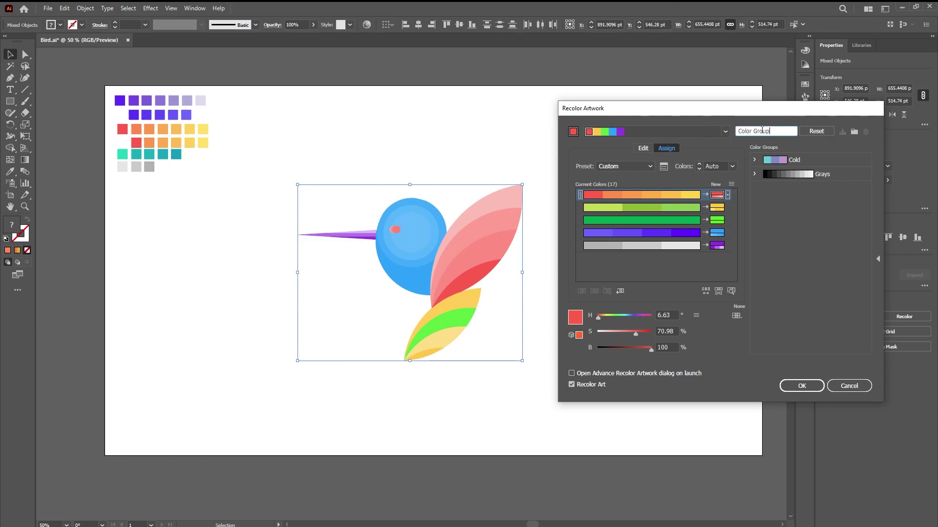
Try the Monochromatic 2 harmony rule on the bird, discard the recolouring and deselect the artwork
left_click(725, 132)
scroll(681, 182, "up", 3)
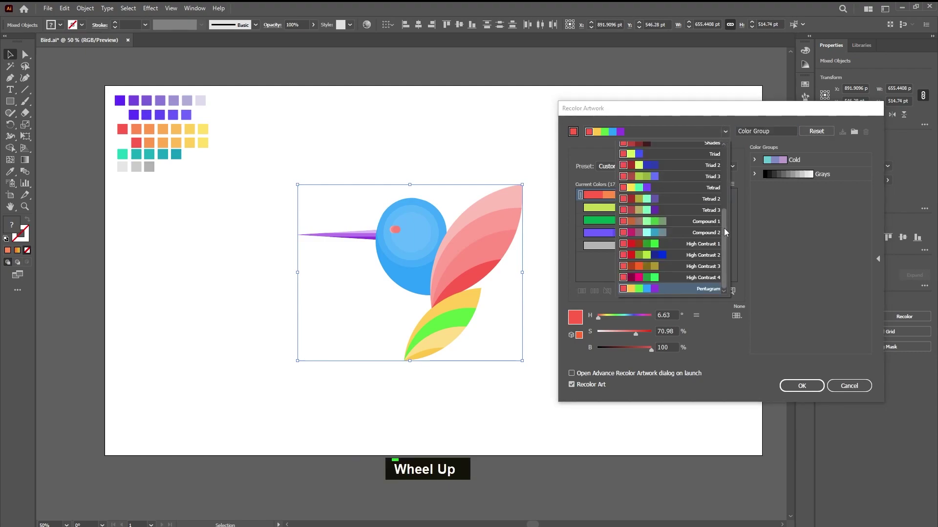
left_click(667, 202)
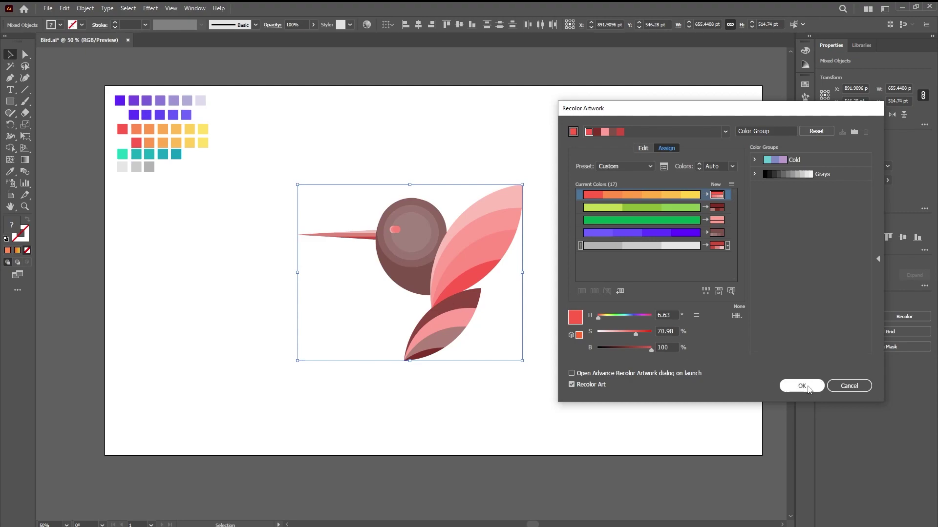
left_click(841, 390)
left_click(584, 350)
middle_click(596, 367)
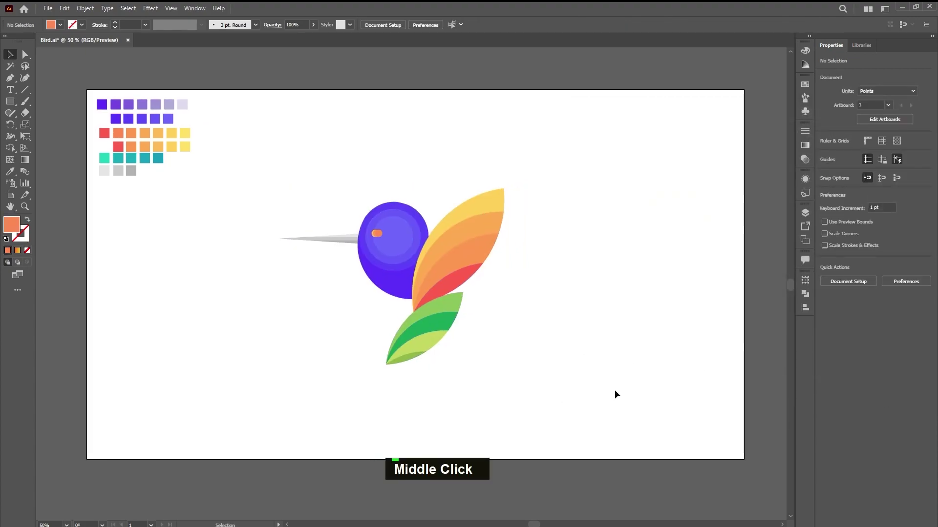